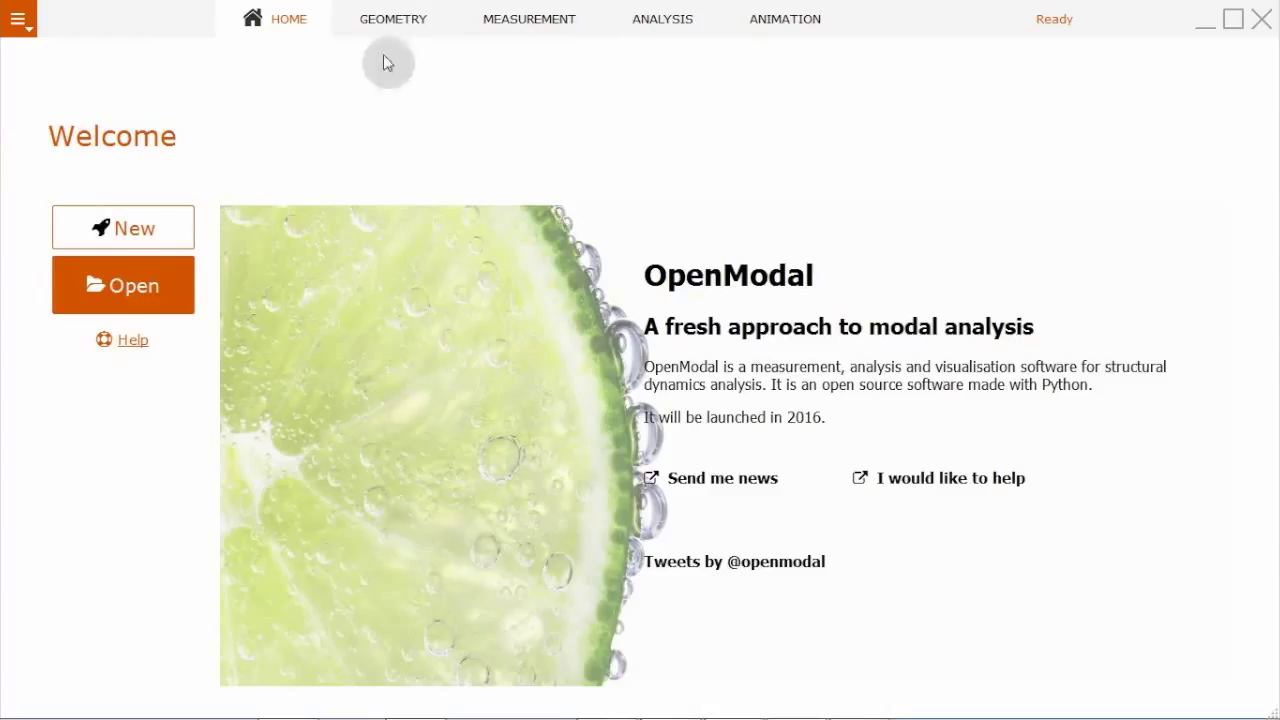
Open the Geometry page for NewModel 0.0 and its empty node table
{"action": "left_click", "coordinate": [370, 20]}
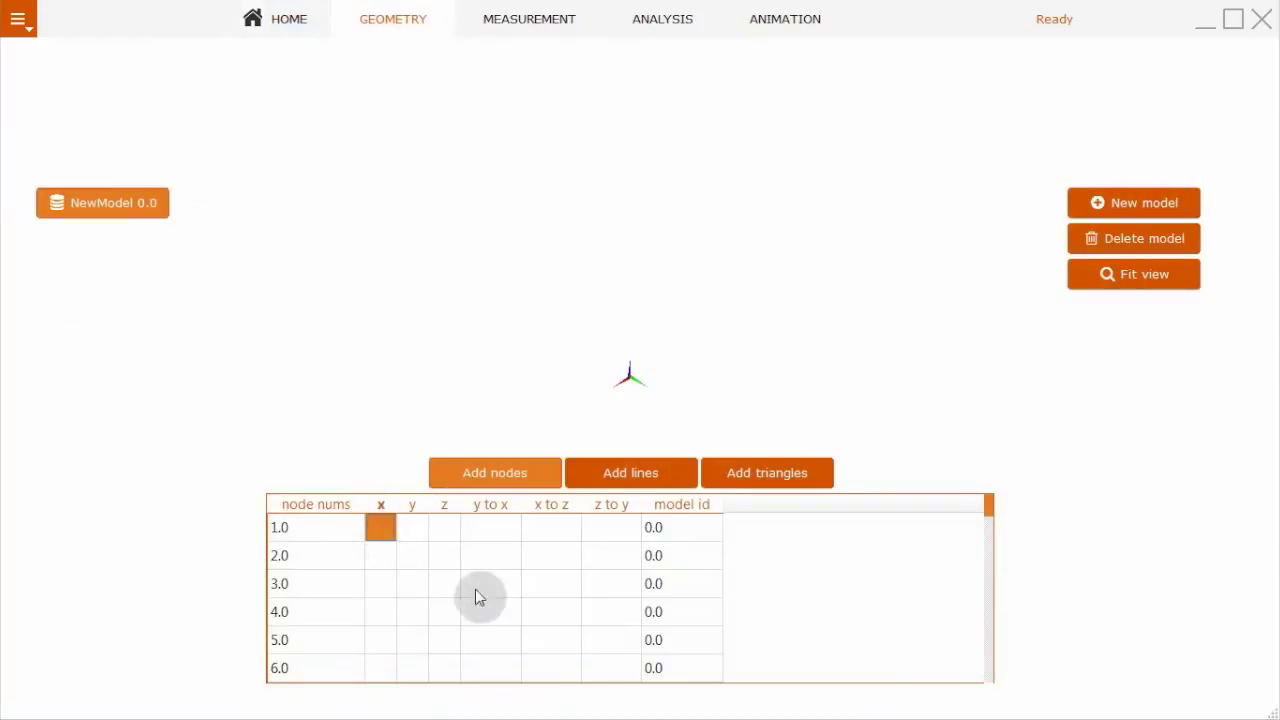
Enter node 1 at x 0, y 1, z 0 with zero rotations
{"action": "type", "text": "0"}
{"action": "key", "text": "Tab"}
{"action": "type", "text": "1"}
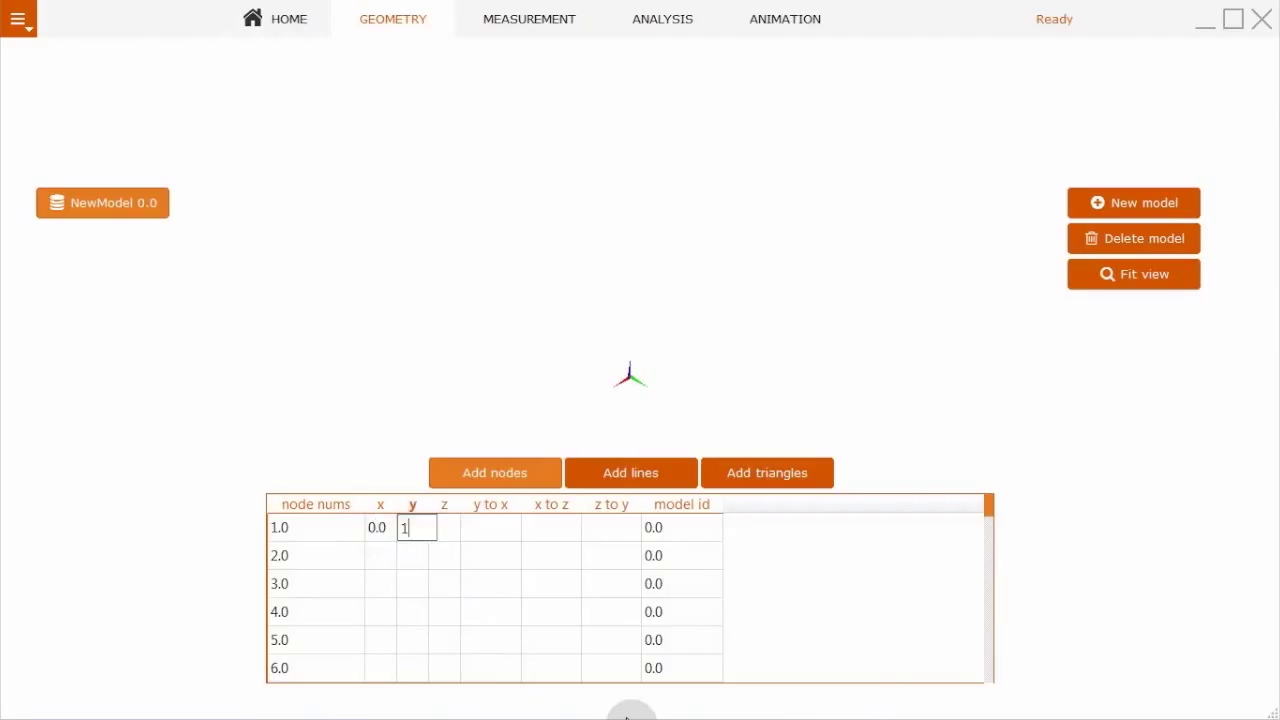
{"action": "key", "text": "Tab"}
{"action": "type", "text": "0"}
{"action": "key", "text": "Tab"}
{"action": "type", "text": "0"}
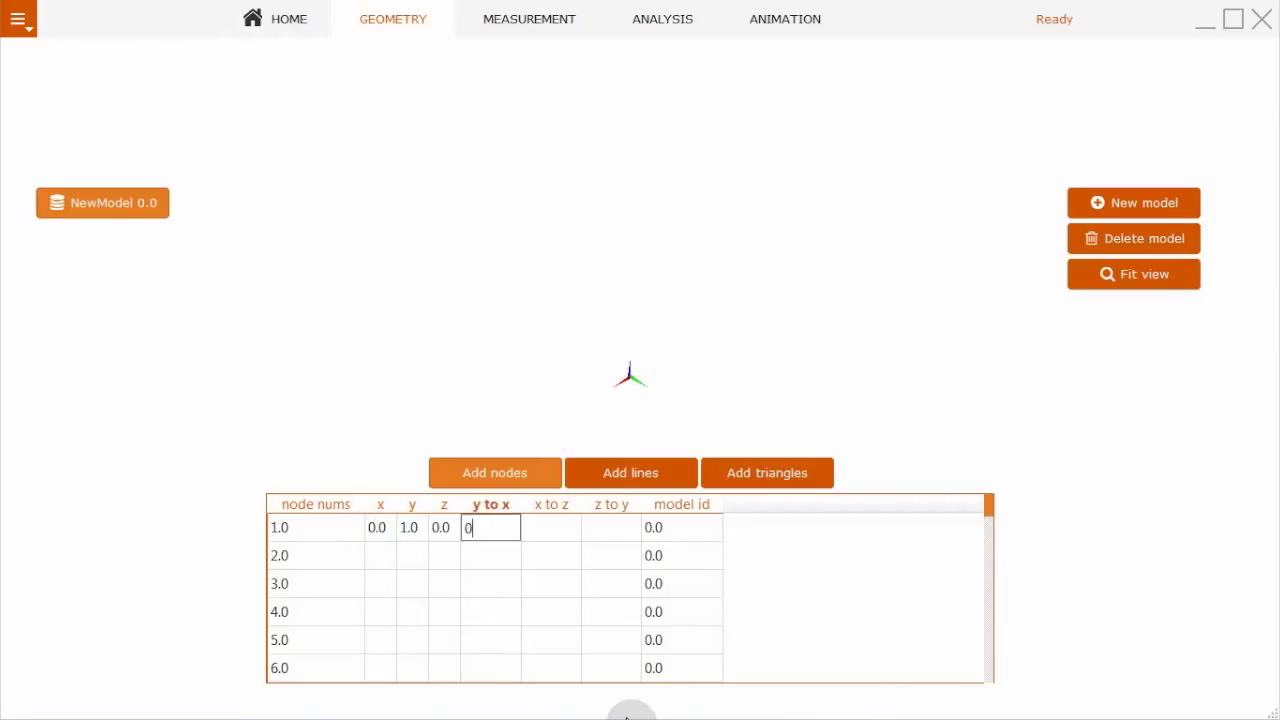
{"action": "key", "text": "Tab"}
{"action": "type", "text": "0"}
{"action": "key", "text": "Tab"}
{"action": "type", "text": "0"}
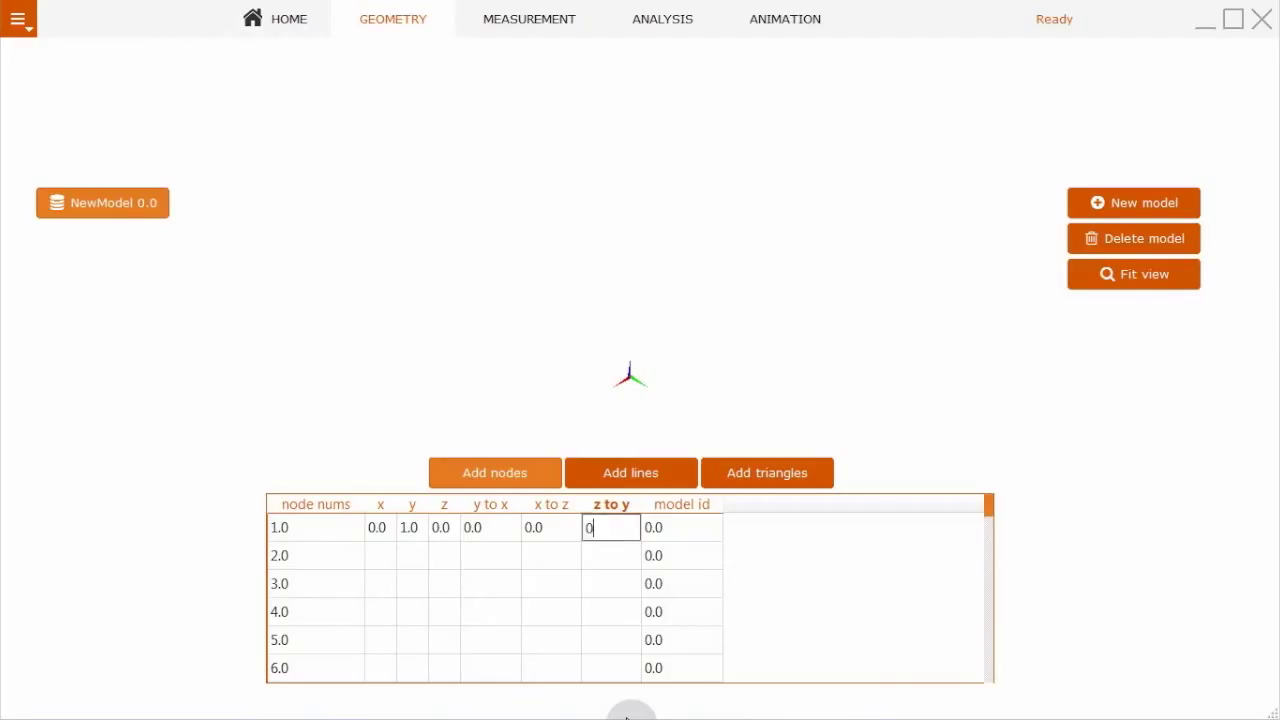
{"action": "key", "text": "Return"}
Fill node 1's values down into all ten rows of the node table
{"action": "key", "text": "shift+Left"}
{"action": "key", "text": "shift+Left"}
{"action": "key", "text": "shift+Left"}
{"action": "key", "text": "shift+Left"}
{"action": "key", "text": "shift+Left"}
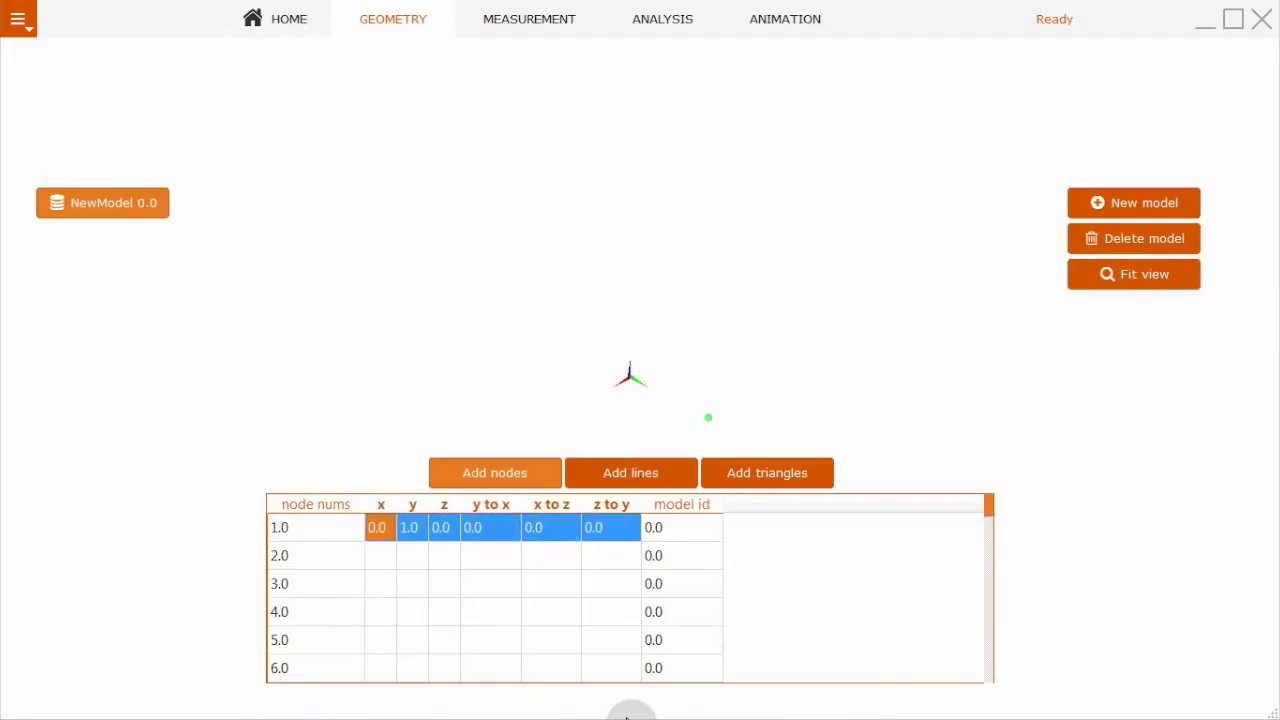
{"action": "key", "text": "shift+Down"}
{"action": "key", "text": "shift+Down"}
{"action": "key", "text": "shift+Down"}
{"action": "key", "text": "shift+Down"}
{"action": "key", "text": "shift+Down"}
{"action": "key", "text": "shift+Down"}
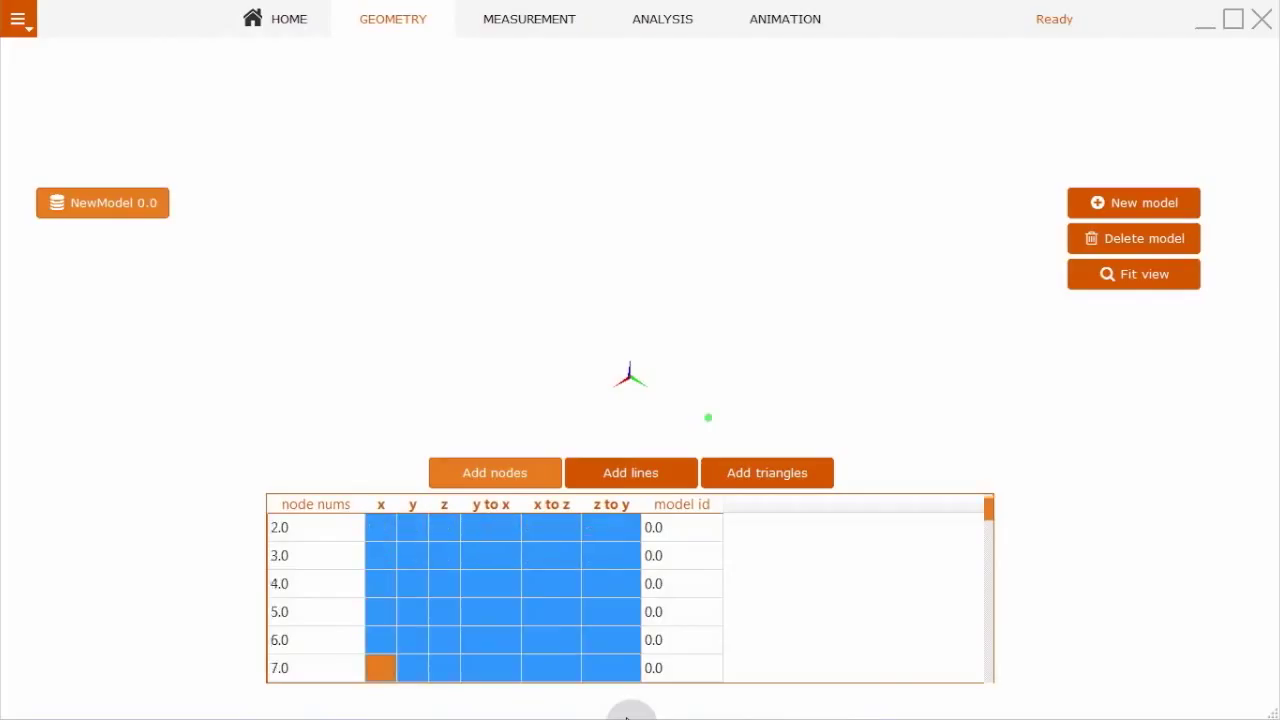
{"action": "key", "text": "ctrl+d"}
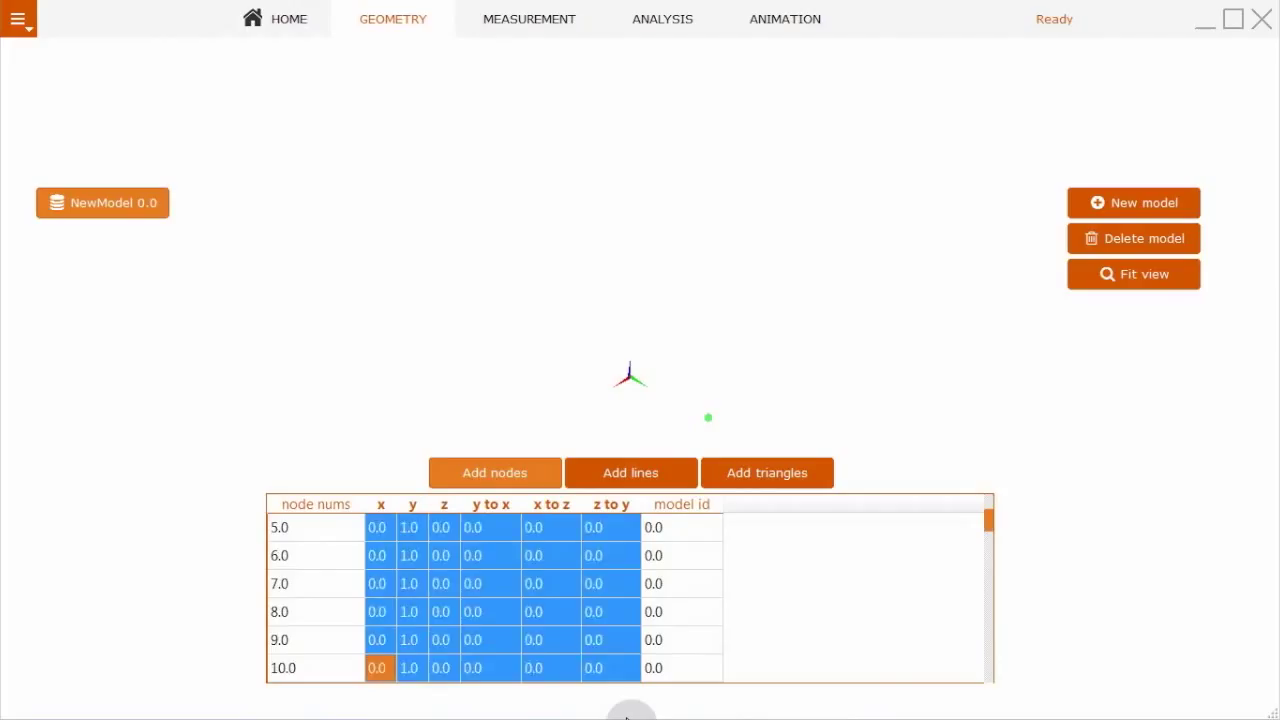
{"action": "key", "text": "Up"}
{"action": "key", "text": "Up"}
{"action": "key", "text": "Up"}
{"action": "key", "text": "Up"}
{"action": "key", "text": "Up"}
{"action": "key", "text": "Up"}
Set the nodes' y values to 1.0 through 10.0 and rotate the view to check the line
{"action": "key", "text": "Right"}
{"action": "key", "text": "Down"}
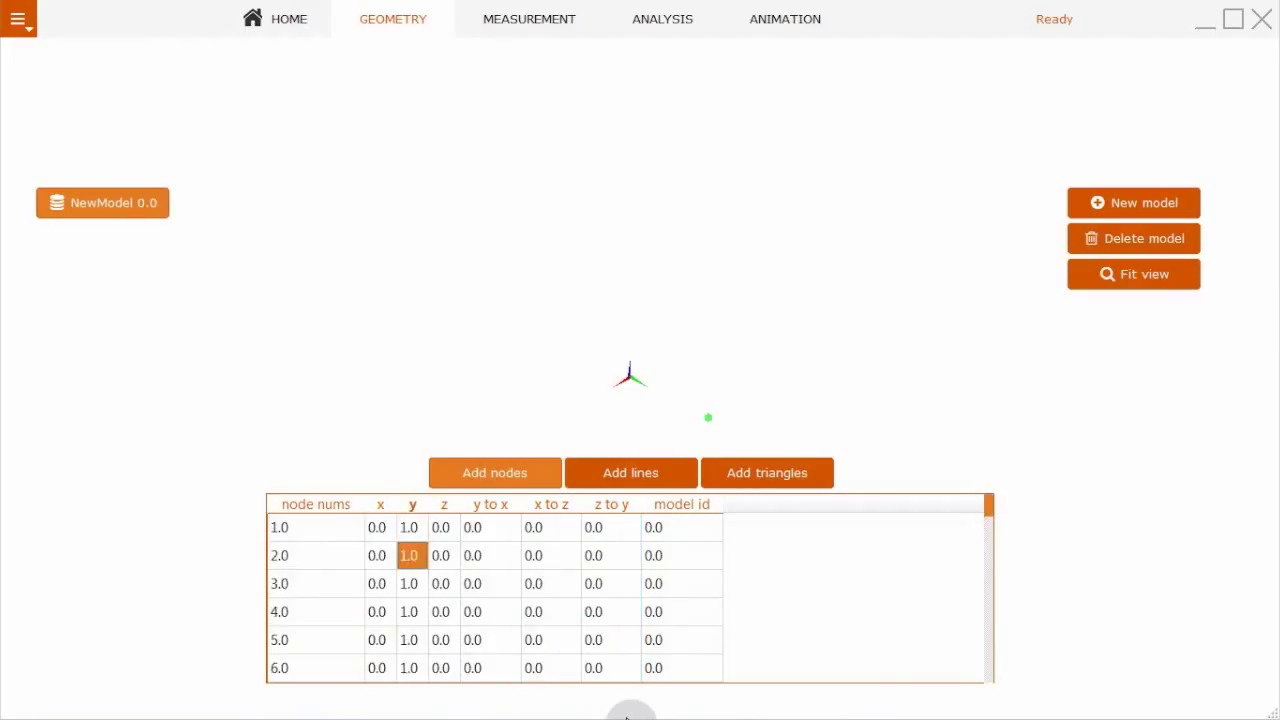
{"action": "key", "text": "Down"}
{"action": "type", "text": "3"}
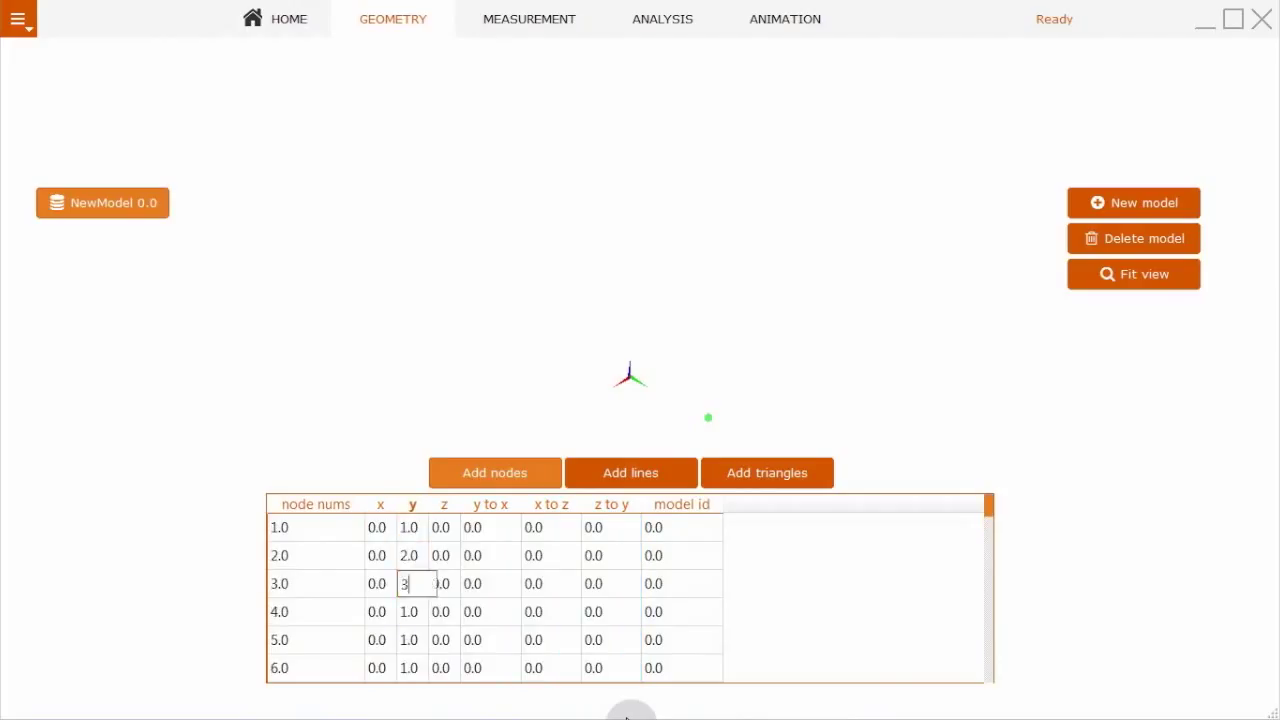
{"action": "key", "text": "Down"}
{"action": "type", "text": "4"}
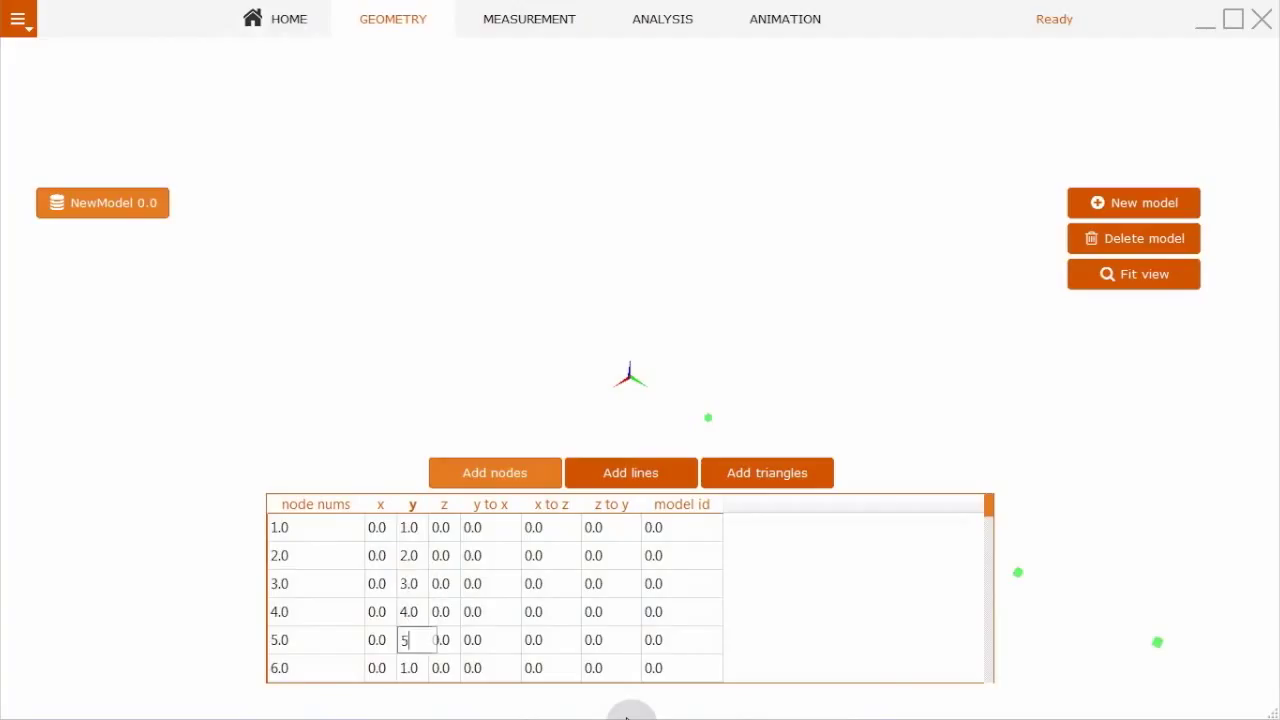
{"action": "key", "text": "Down"}
{"action": "type", "text": "6"}
{"action": "key", "text": "Down"}
{"action": "key", "text": "Down"}
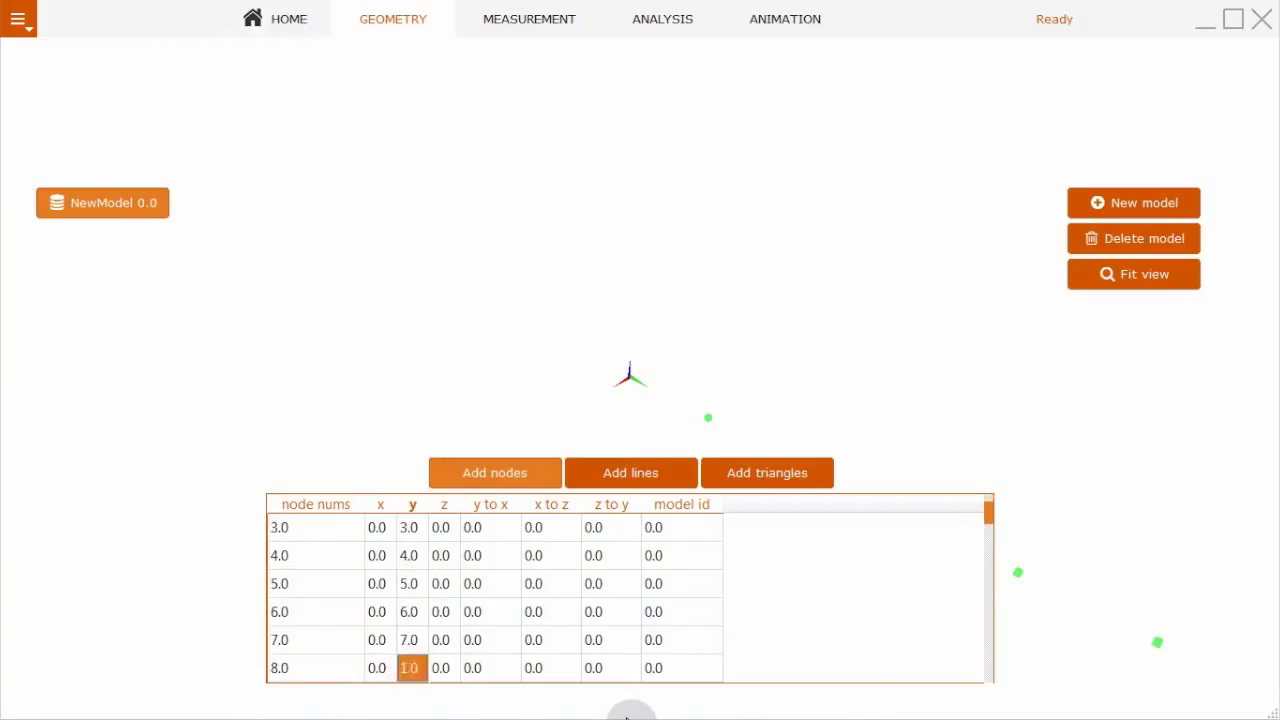
{"action": "key", "text": "Down"}
{"action": "key", "text": "Down"}
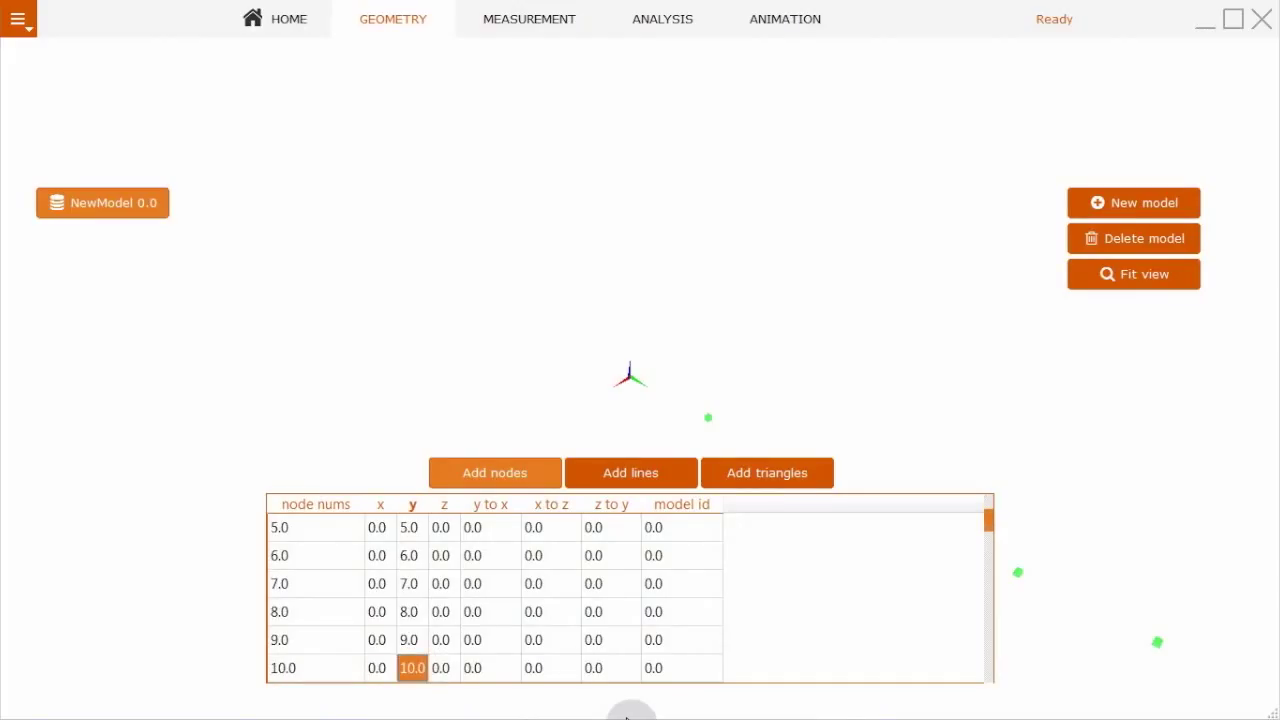
{"action": "left_click", "coordinate": [591, 275]}
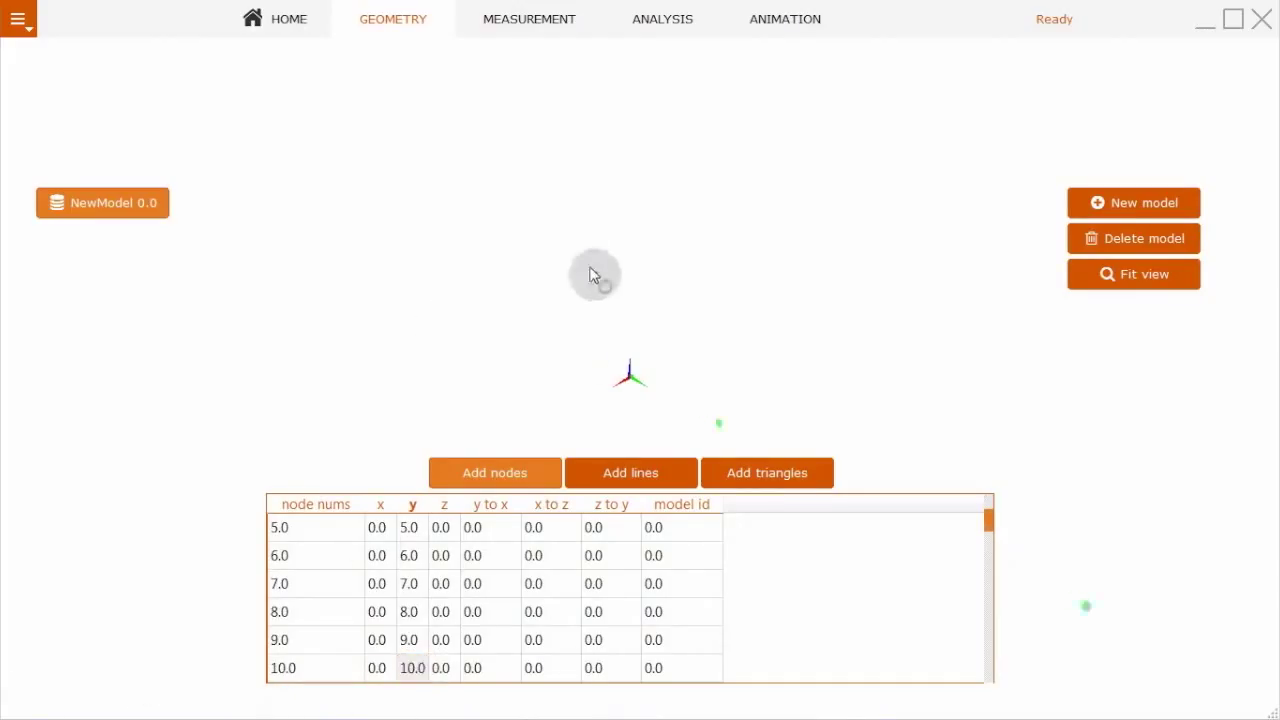
{"action": "mouse_move", "coordinate": [591, 275]}
{"action": "left_mouse_down"}
{"action": "mouse_move", "coordinate": [445, 132]}
{"action": "mouse_move", "coordinate": [396, 62]}
{"action": "mouse_move", "coordinate": [421, 58]}
{"action": "mouse_move", "coordinate": [480, 177]}
{"action": "mouse_move", "coordinate": [506, 192]}
{"action": "mouse_move", "coordinate": [349, 9]}
{"action": "mouse_move", "coordinate": [515, 185]}
{"action": "mouse_move", "coordinate": [596, 224]}
{"action": "mouse_move", "coordinate": [586, 143]}
{"action": "mouse_move", "coordinate": [568, 160]}
{"action": "left_mouse_up"}
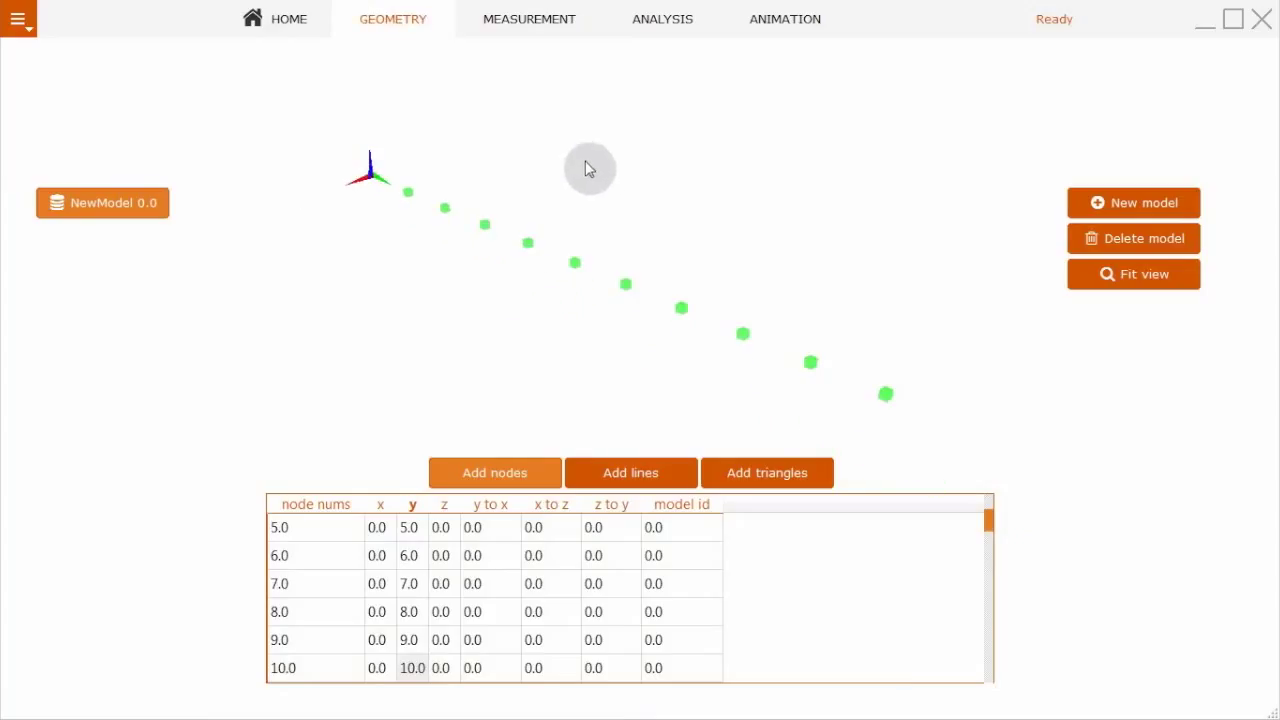
Draw line elements between each consecutive pair of nodes 1 through 10
{"action": "left_click", "coordinate": [623, 468]}
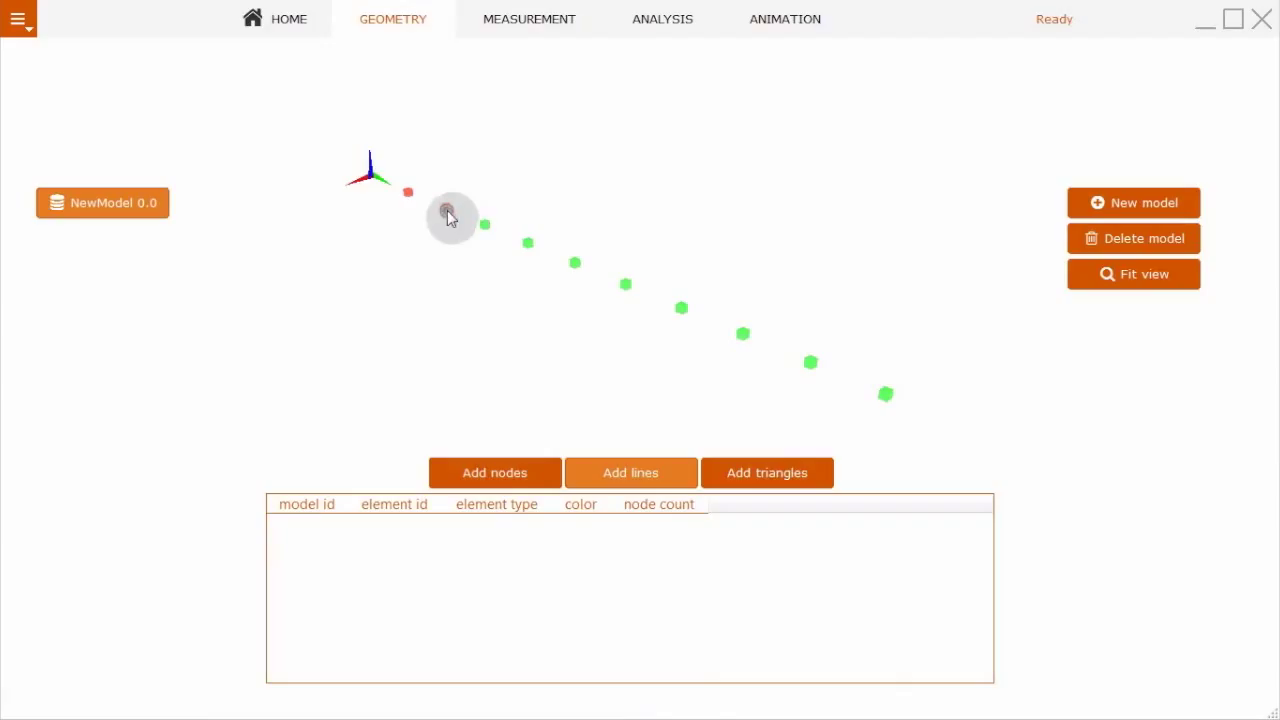
{"action": "left_click", "coordinate": [447, 213]}
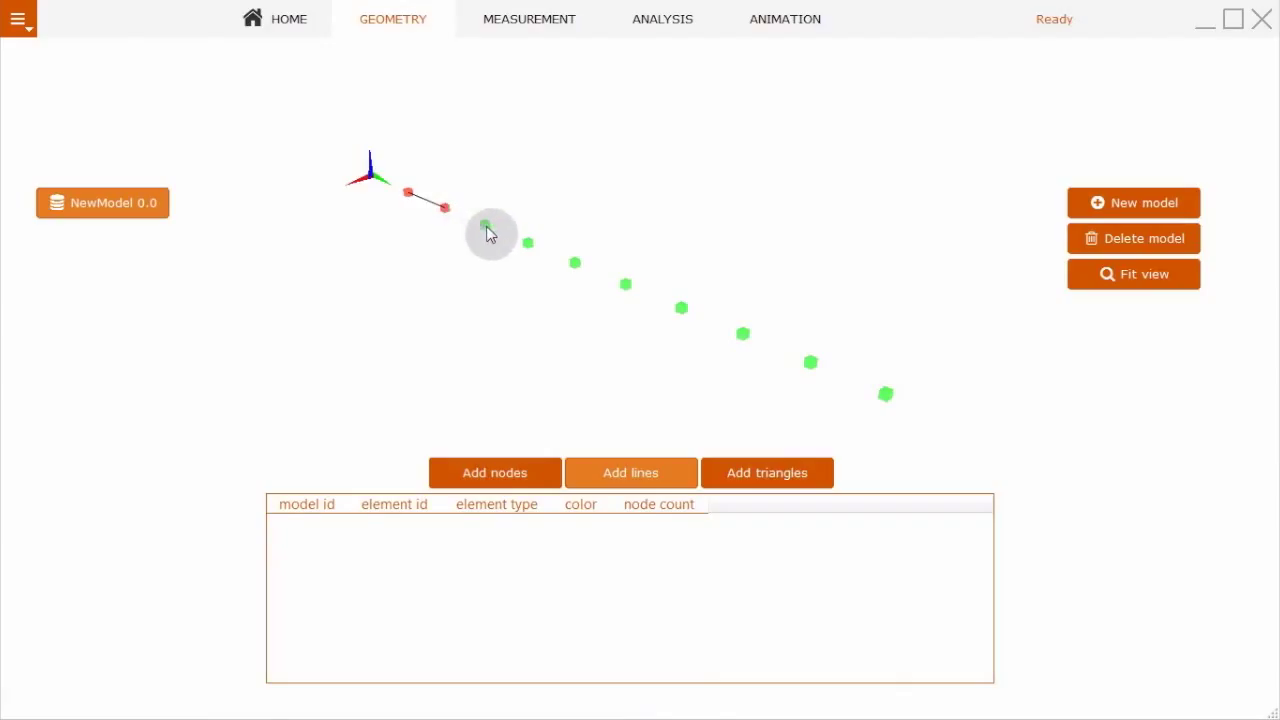
{"action": "left_click", "coordinate": [487, 227]}
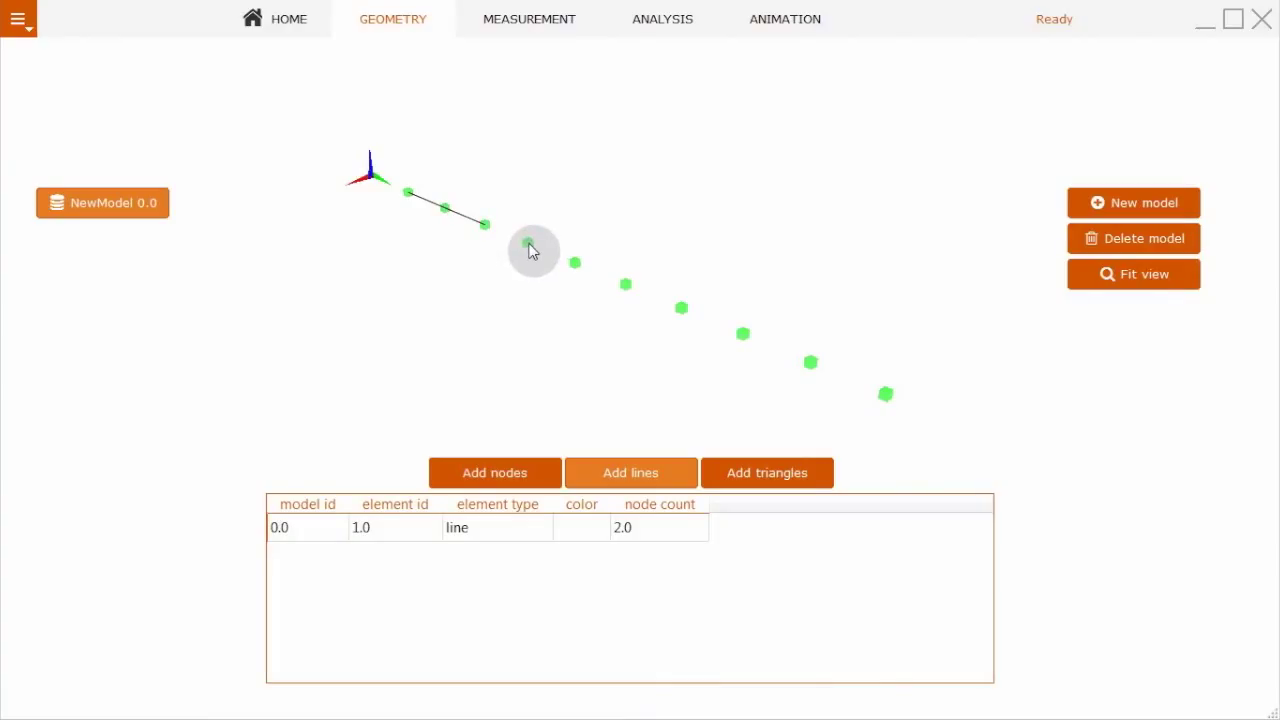
{"action": "left_click", "coordinate": [530, 246]}
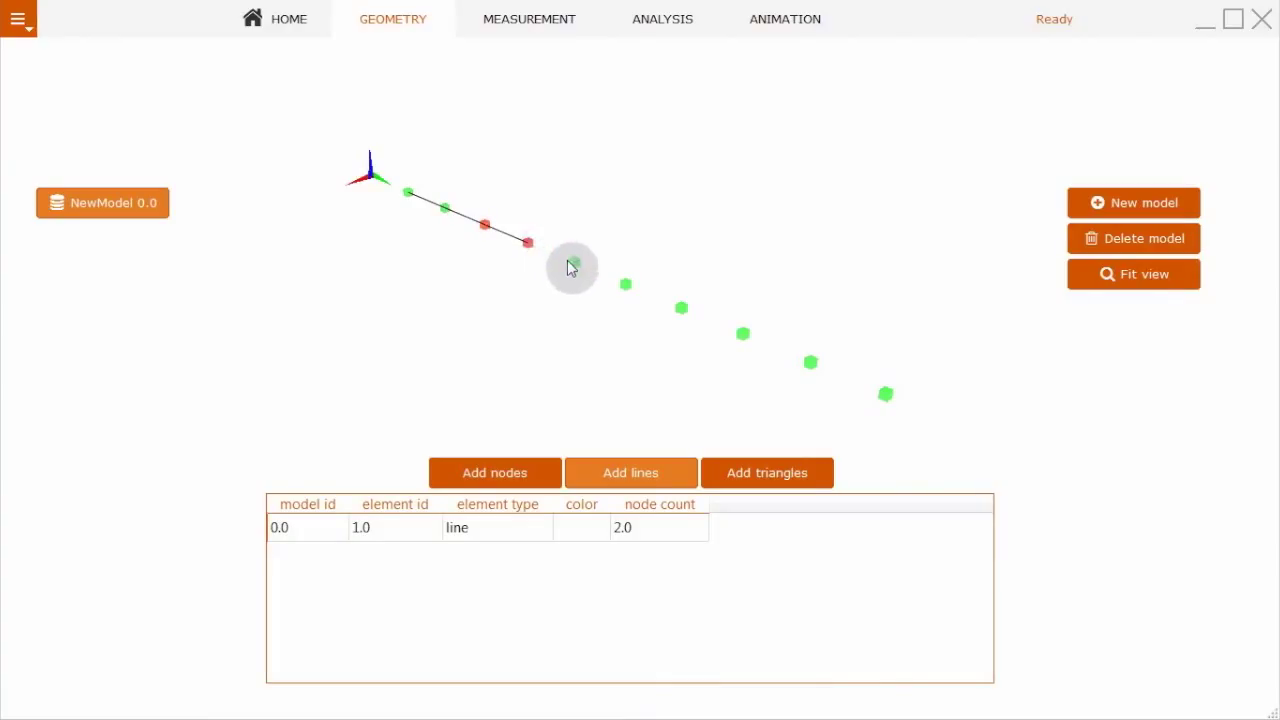
{"action": "left_click", "coordinate": [576, 268]}
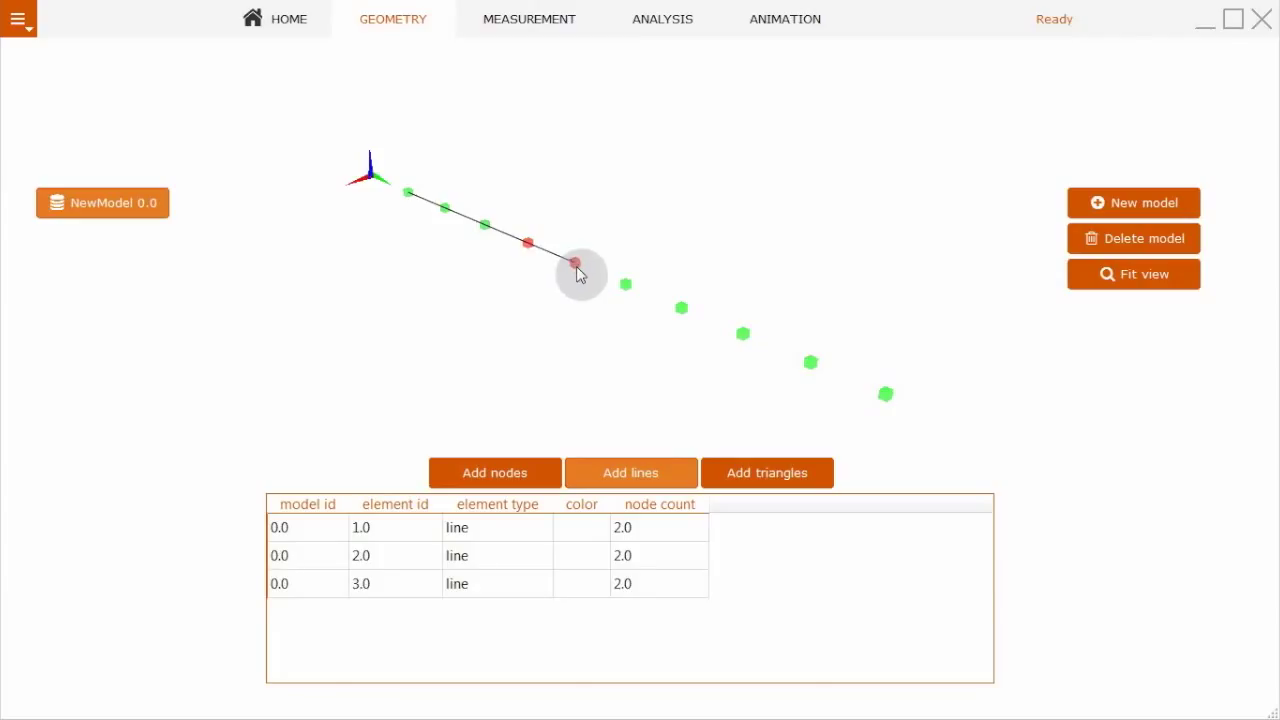
{"action": "left_click", "coordinate": [577, 266]}
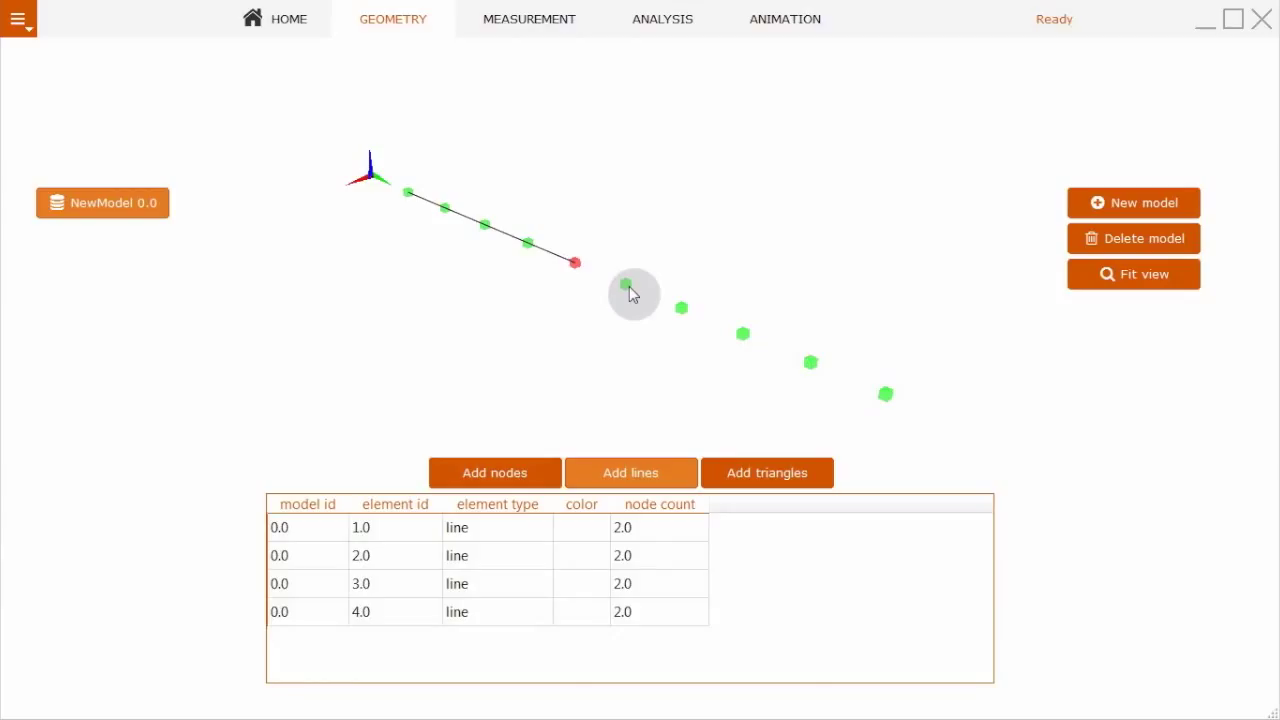
{"action": "left_click", "coordinate": [627, 286]}
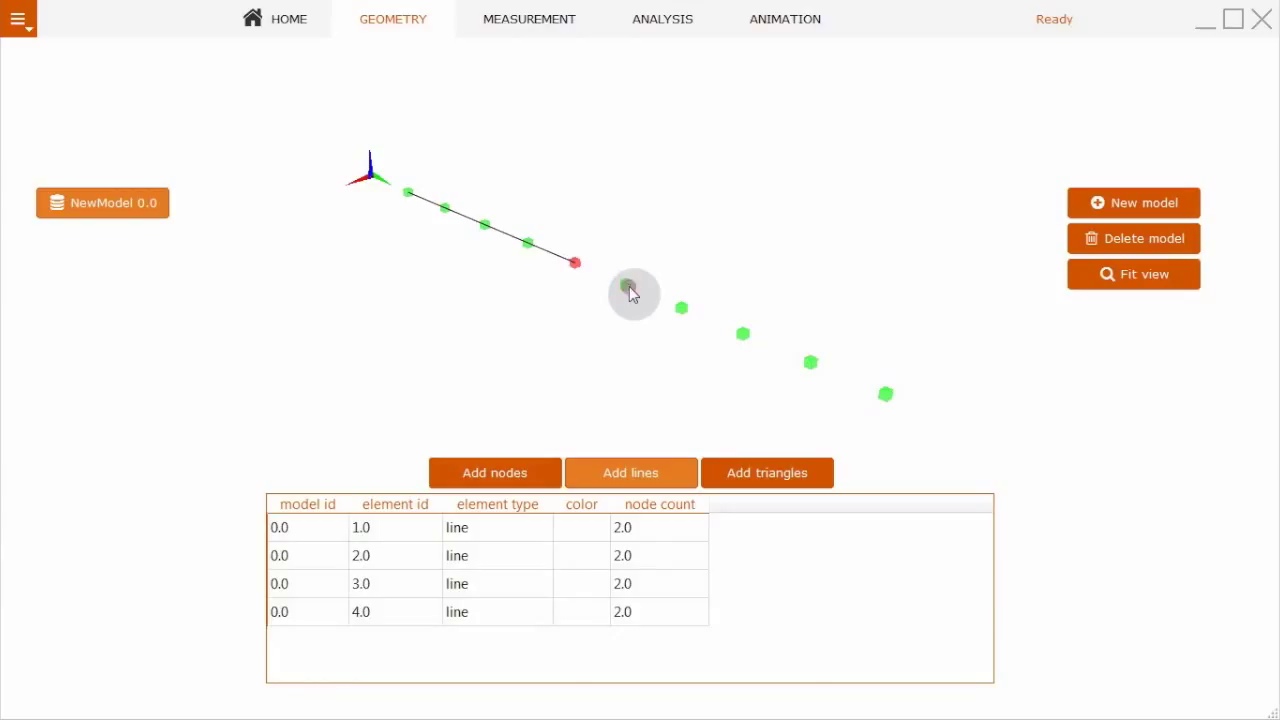
{"action": "left_click", "coordinate": [684, 314]}
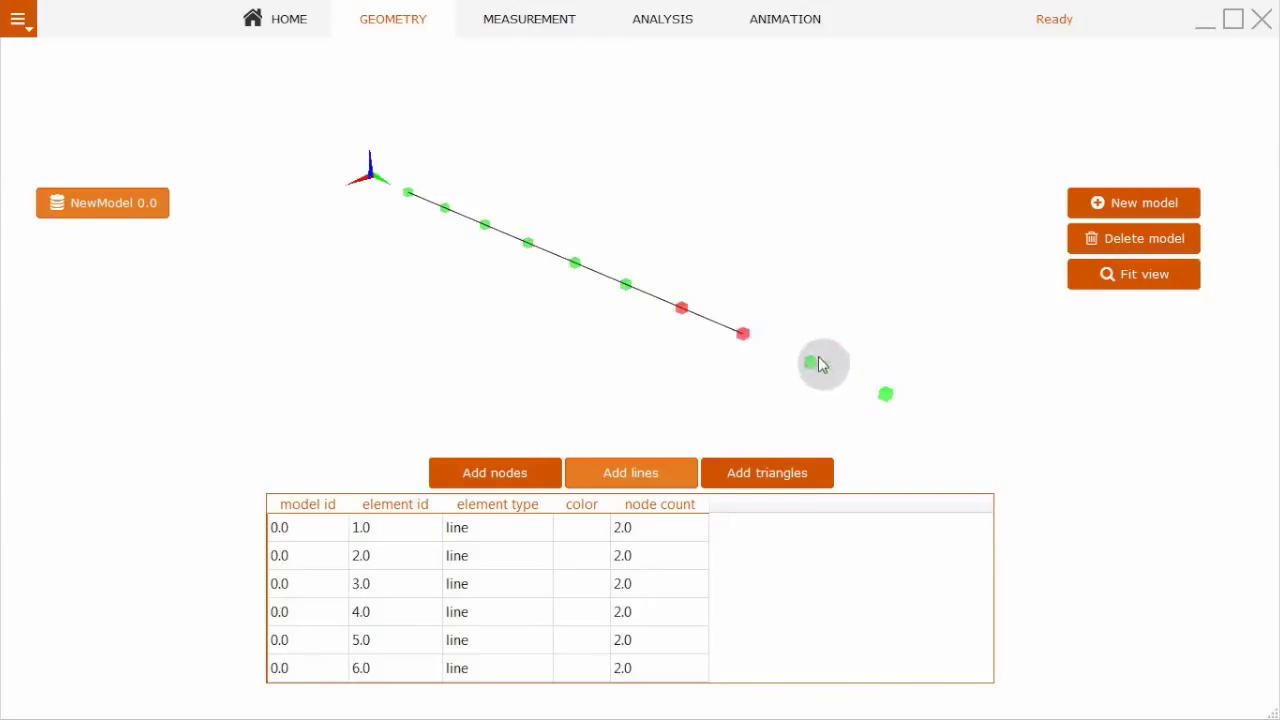
{"action": "left_click", "coordinate": [887, 397]}
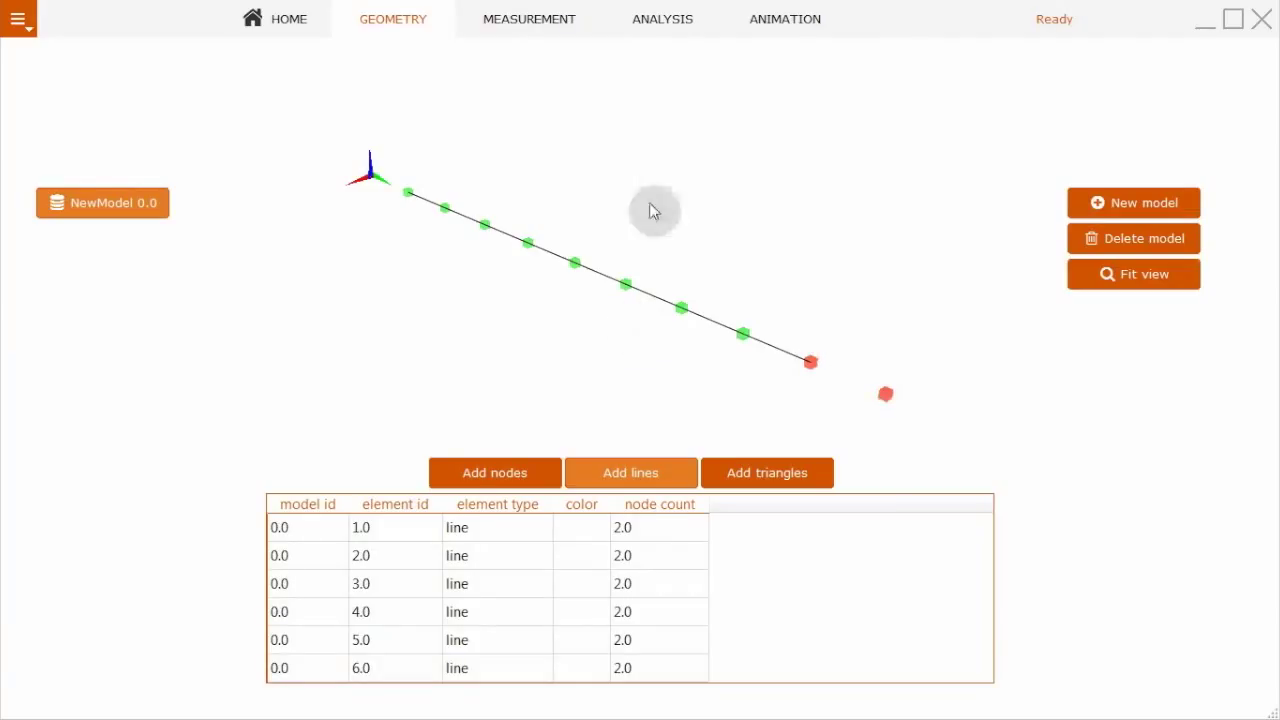
{"action": "left_click", "coordinate": [491, 468]}
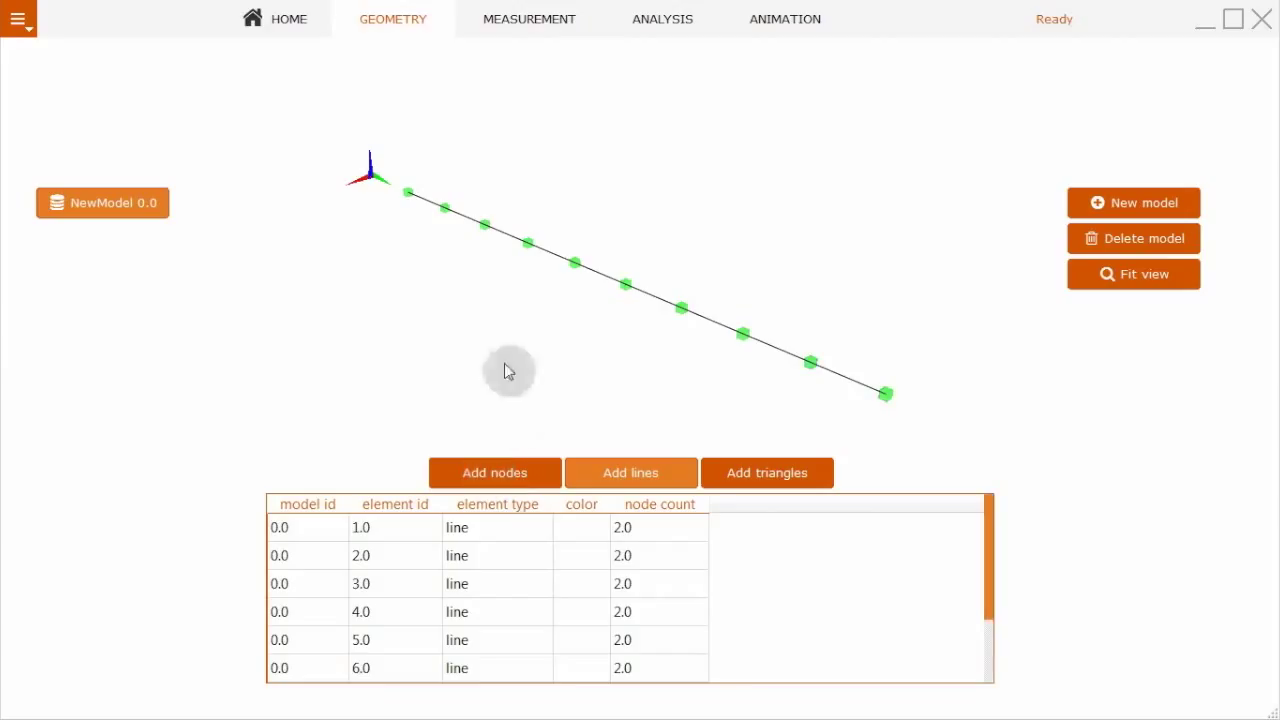
Start a measurement from the Measurement page, triggering the Missing data warning
{"action": "left_click", "coordinate": [510, 17]}
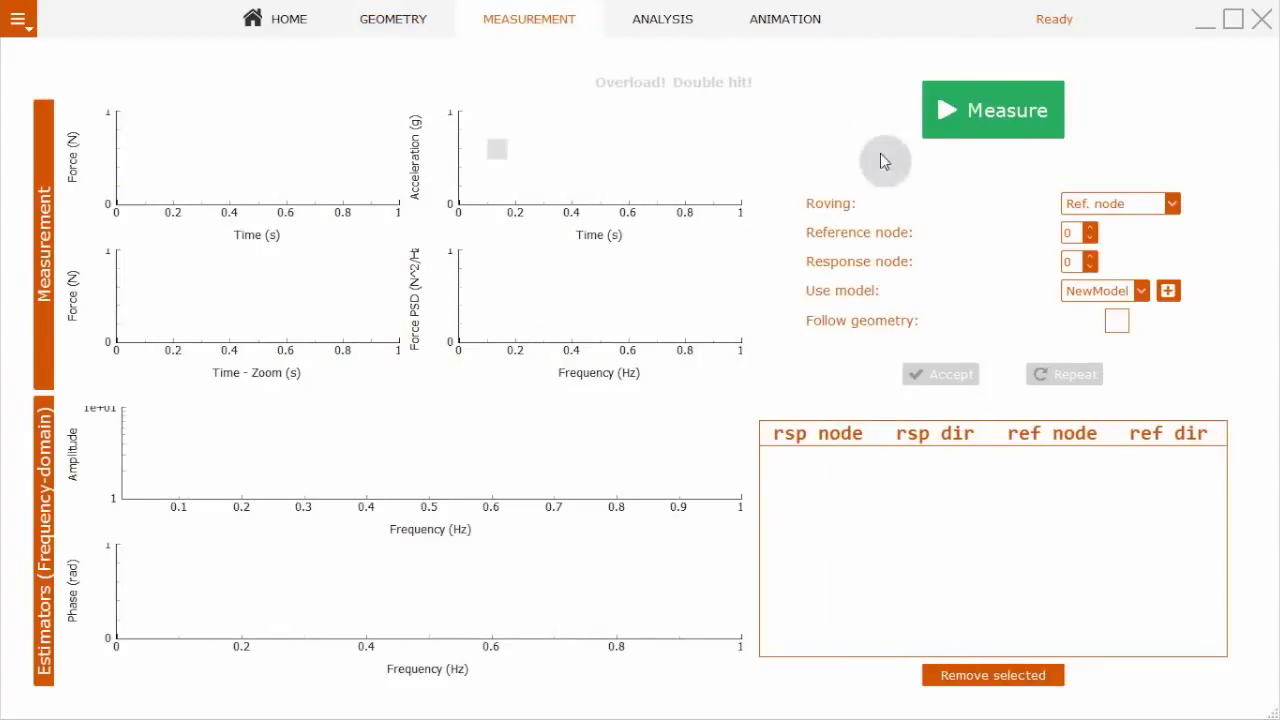
{"action": "left_click", "coordinate": [961, 113]}
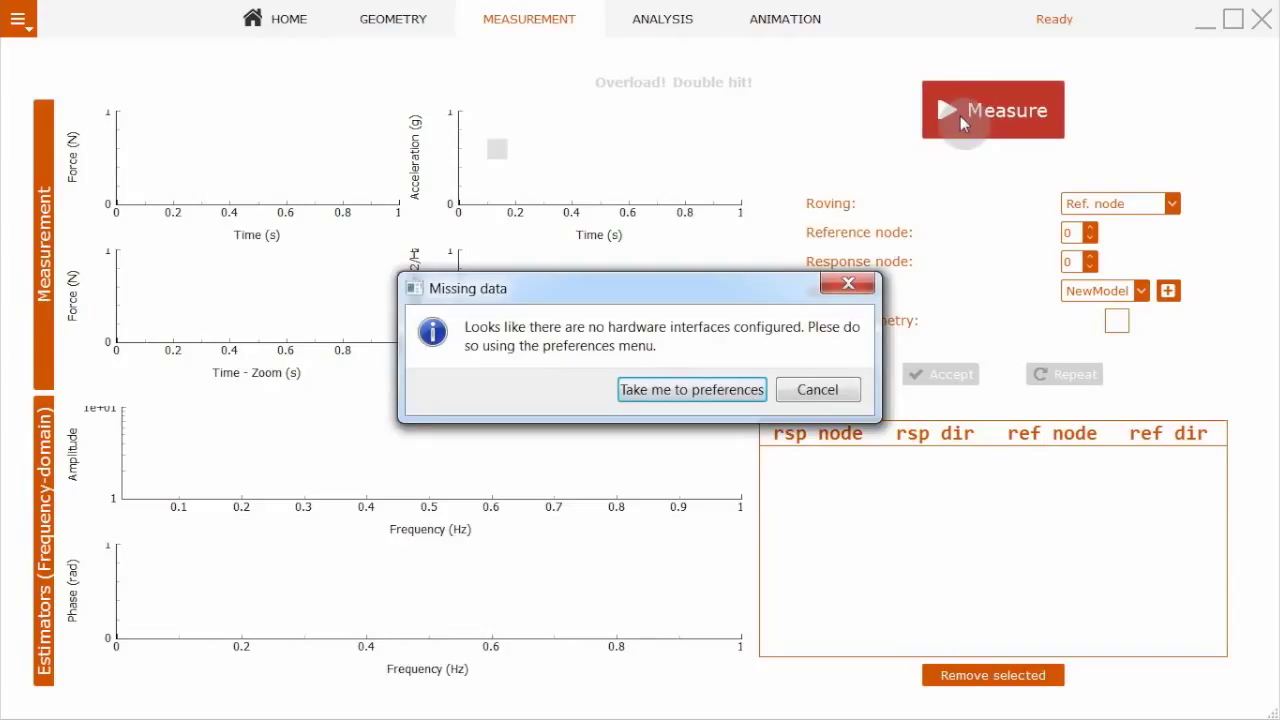
Choose the test_openModal task with window length 4096 and view the test run's PSD
{"action": "left_click", "coordinate": [692, 390]}
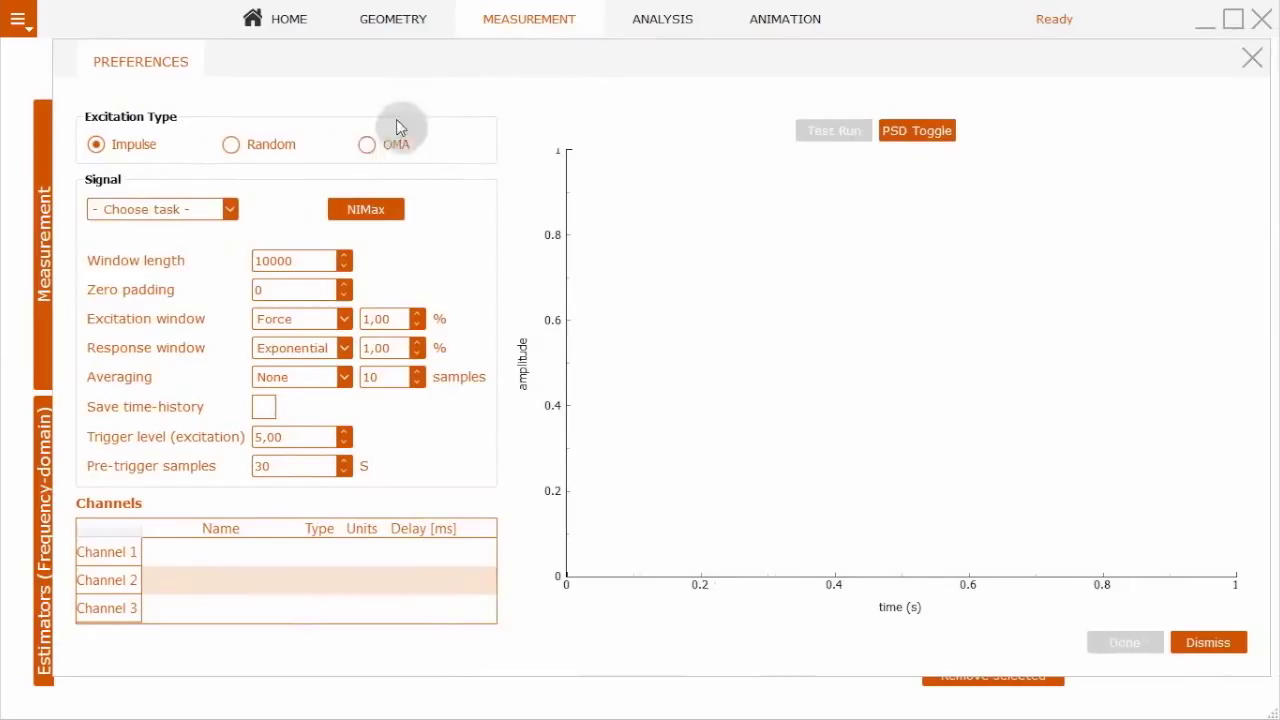
{"action": "left_click", "coordinate": [206, 208]}
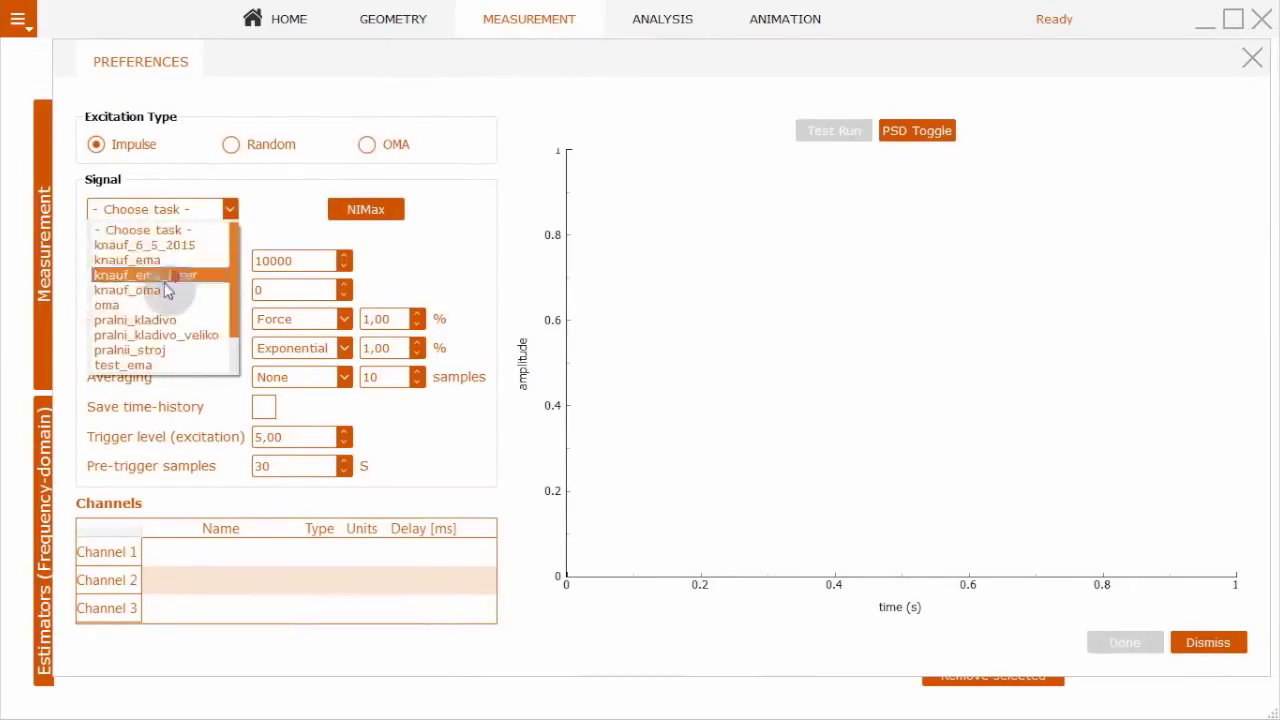
{"action": "scroll", "coordinate": [175, 300], "scroll_direction": "down", "scroll_amount": 3}
{"action": "left_click", "coordinate": [165, 346]}
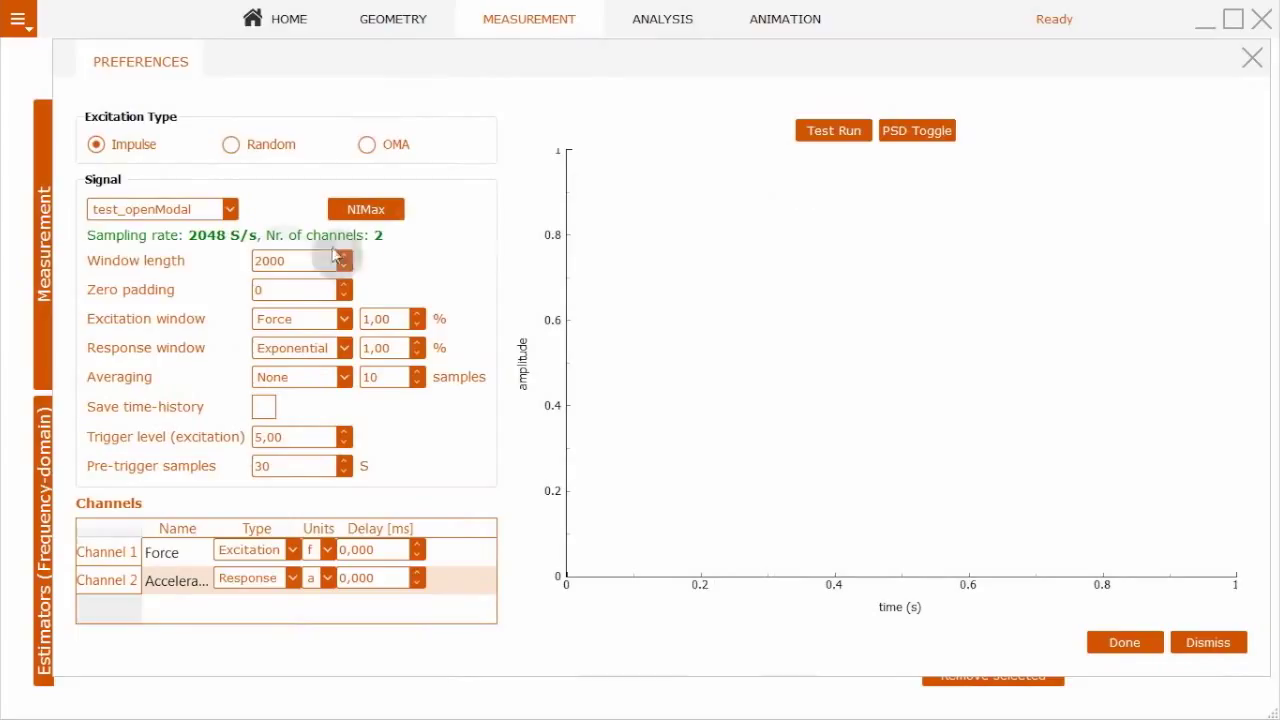
{"action": "double_click", "coordinate": [296, 260]}
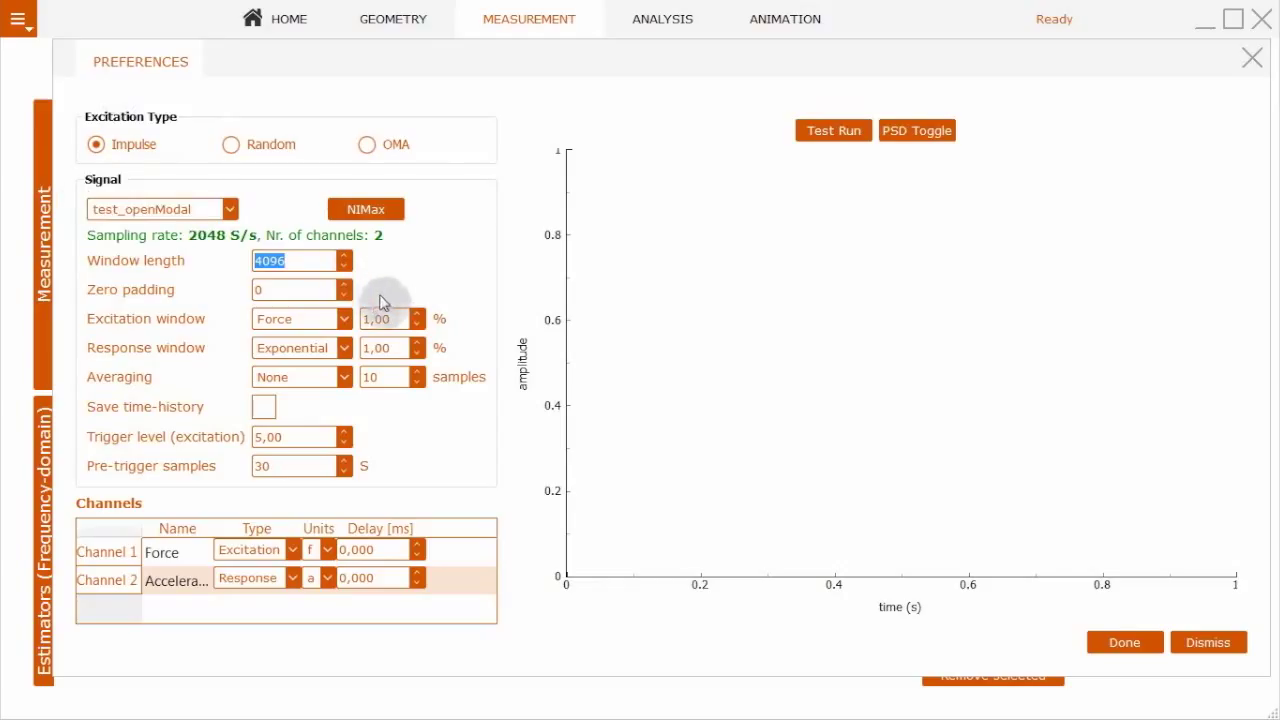
{"action": "left_click", "coordinate": [822, 130]}
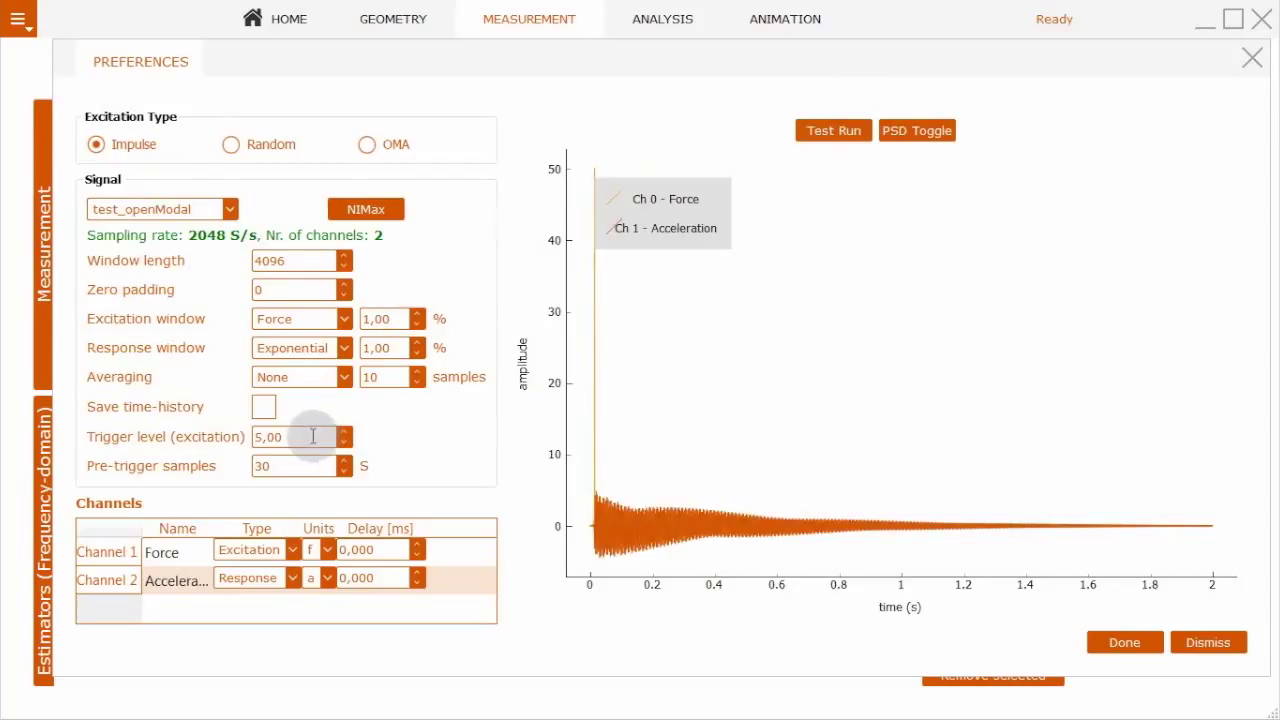
{"action": "left_click", "coordinate": [898, 131]}
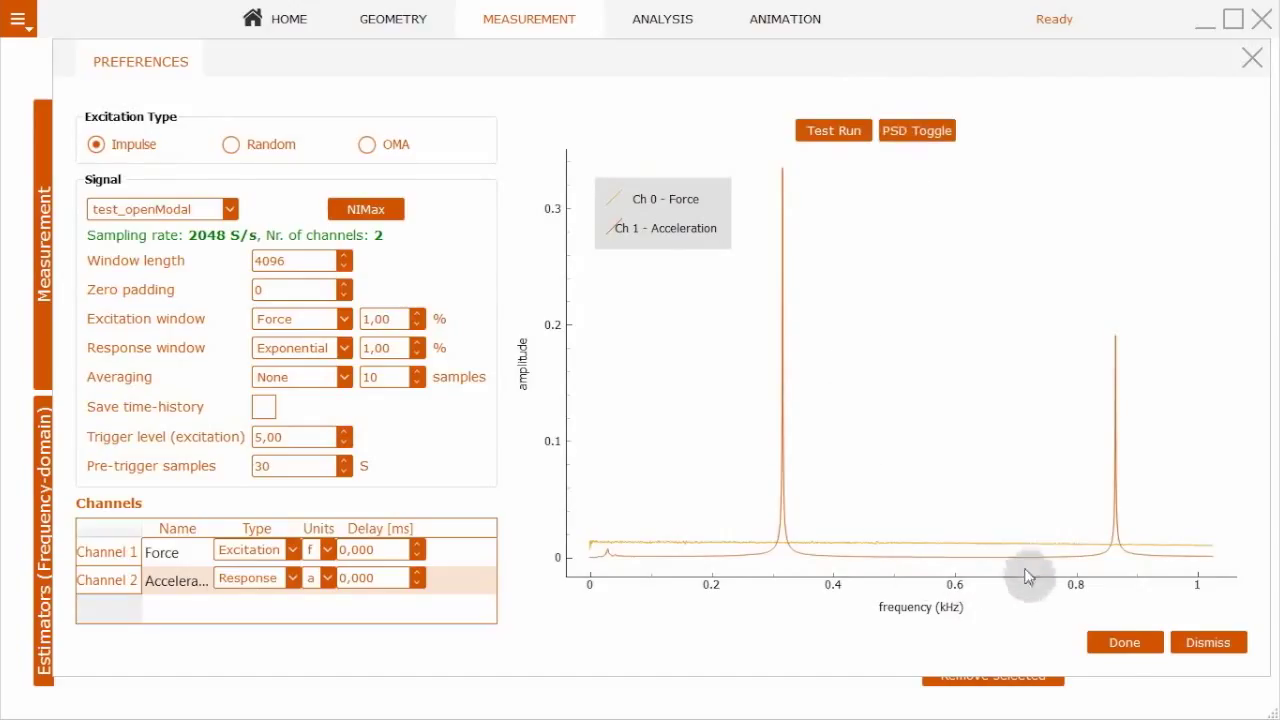
Set the response node as the roving node and start the impact measurement
{"action": "left_click", "coordinate": [1116, 645]}
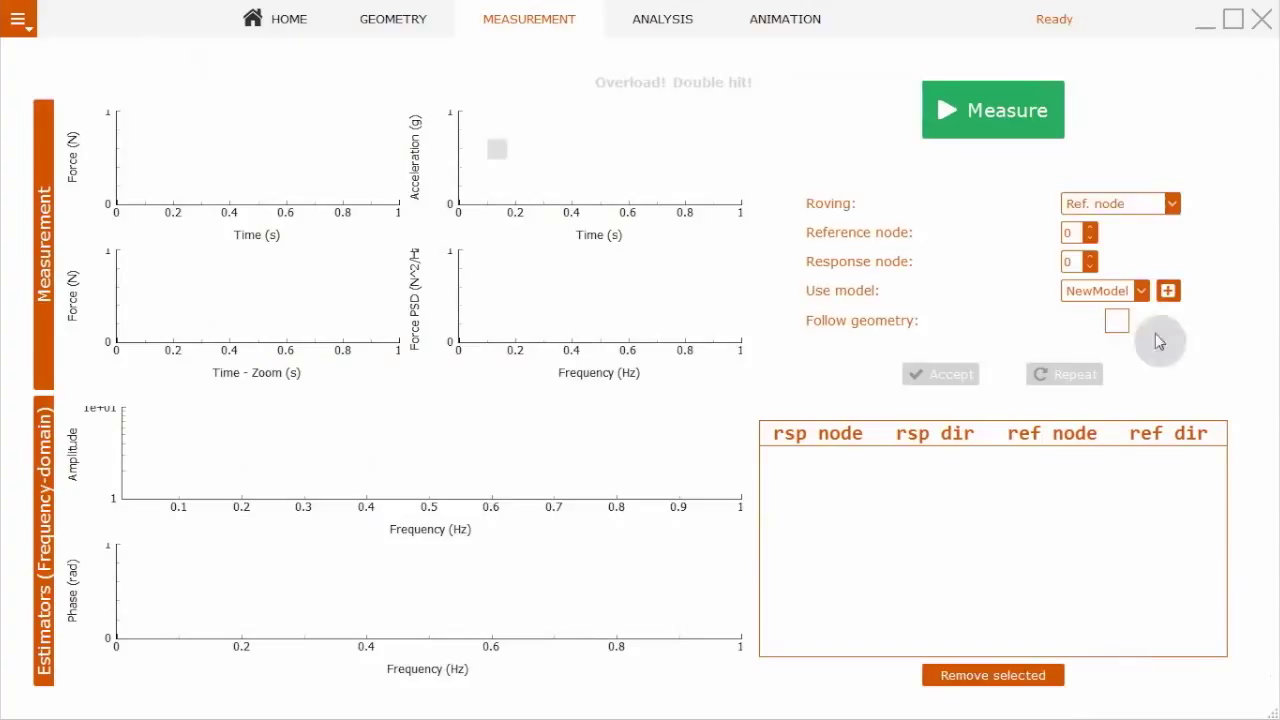
{"action": "left_click", "coordinate": [1102, 205]}
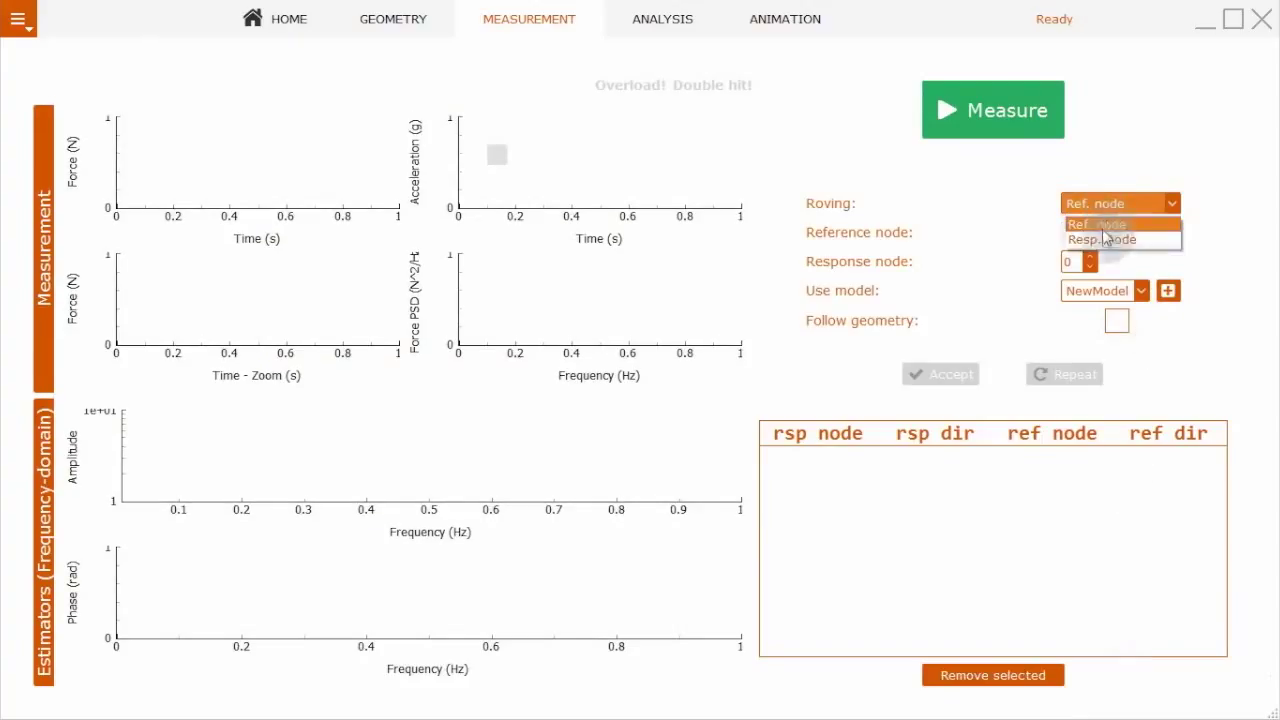
{"action": "left_click", "coordinate": [1099, 238]}
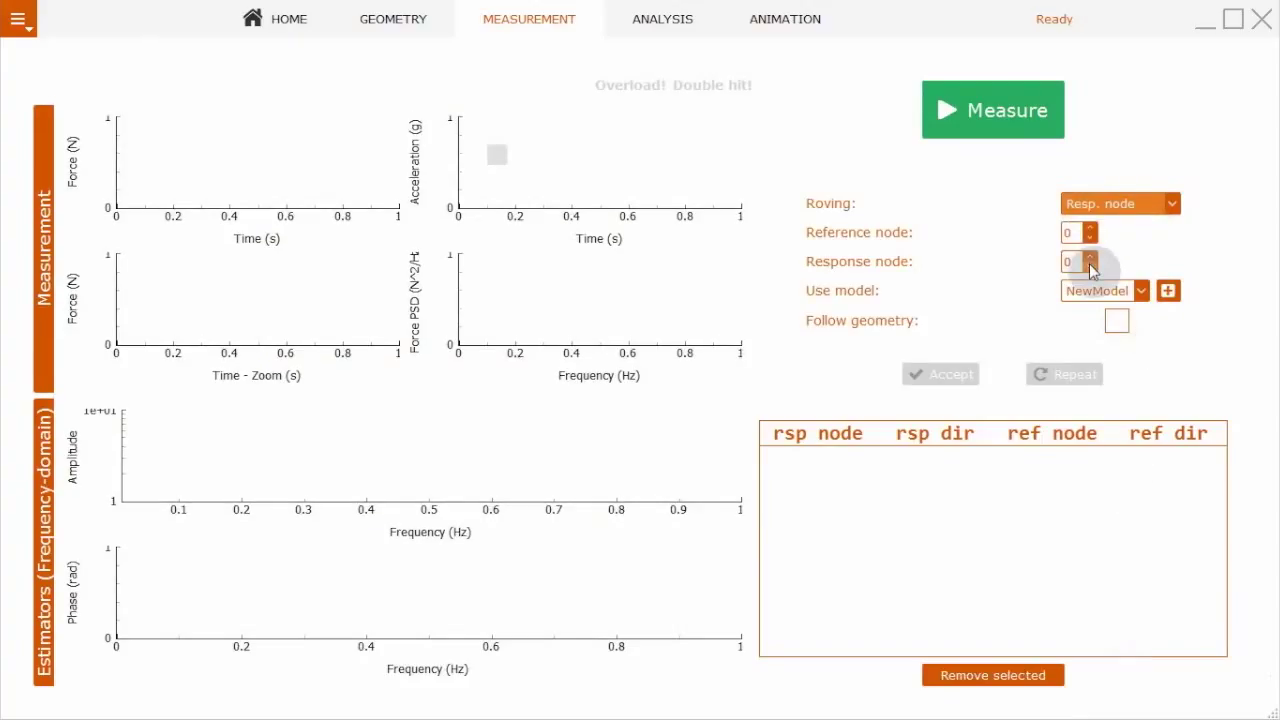
{"action": "left_click", "coordinate": [990, 116]}
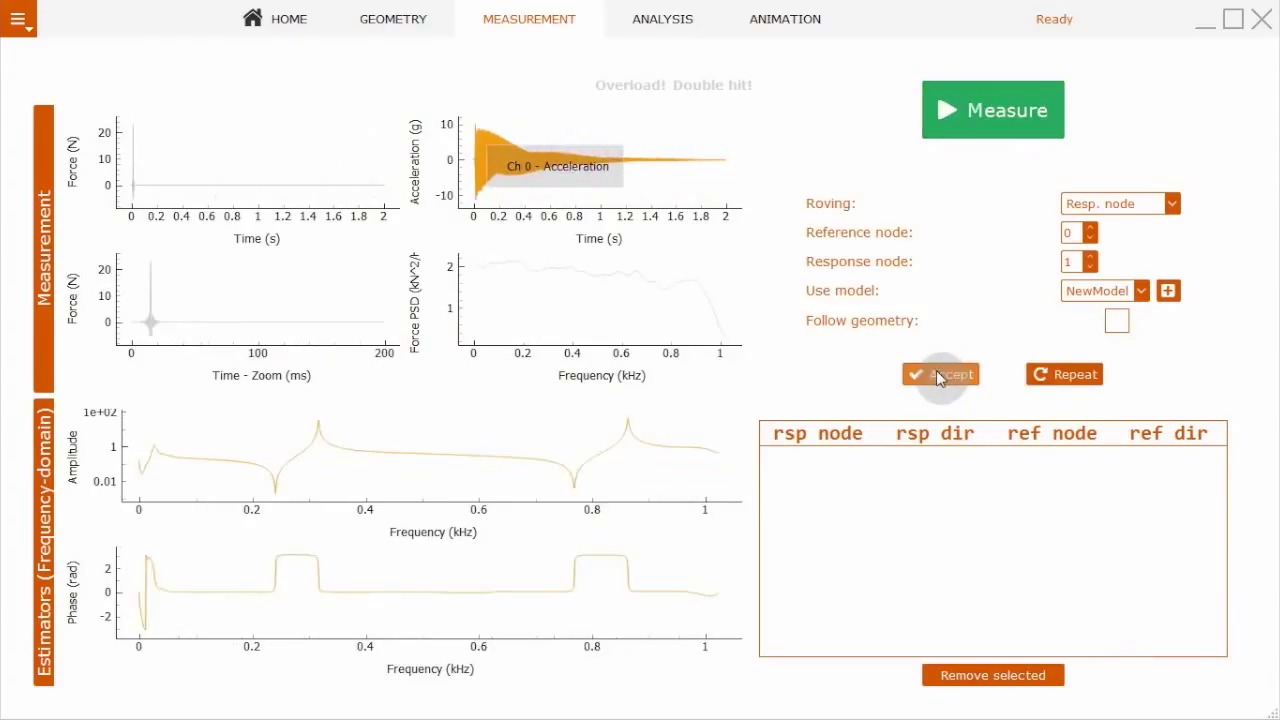
Accept the measurements for response nodes 1 through 10, then stop measuring
{"action": "left_click", "coordinate": [938, 374]}
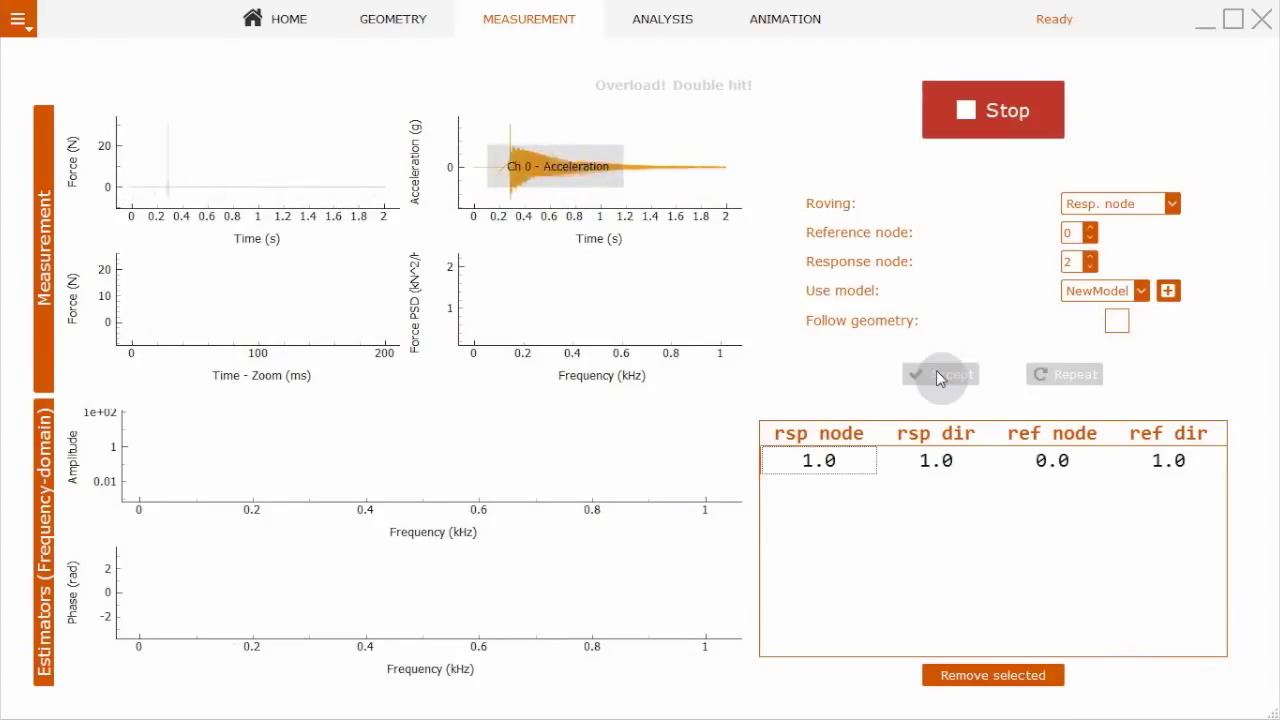
{"action": "left_click", "coordinate": [938, 374]}
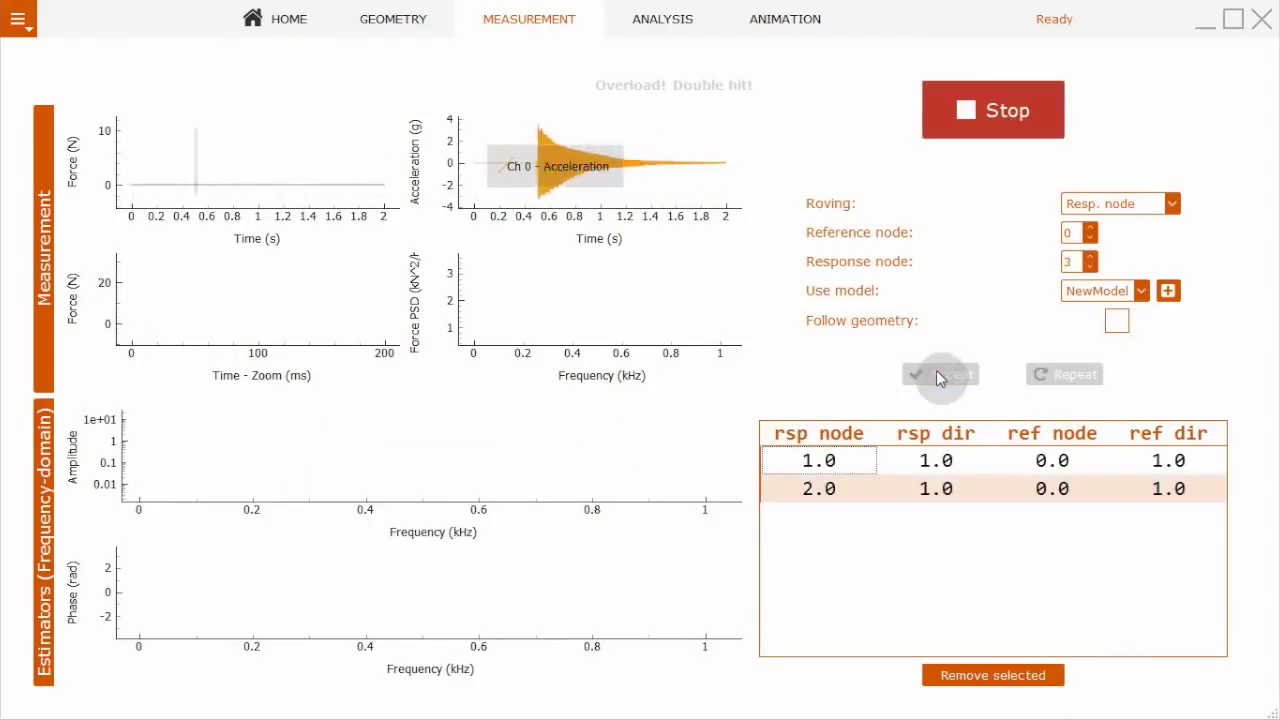
{"action": "left_click", "coordinate": [938, 374]}
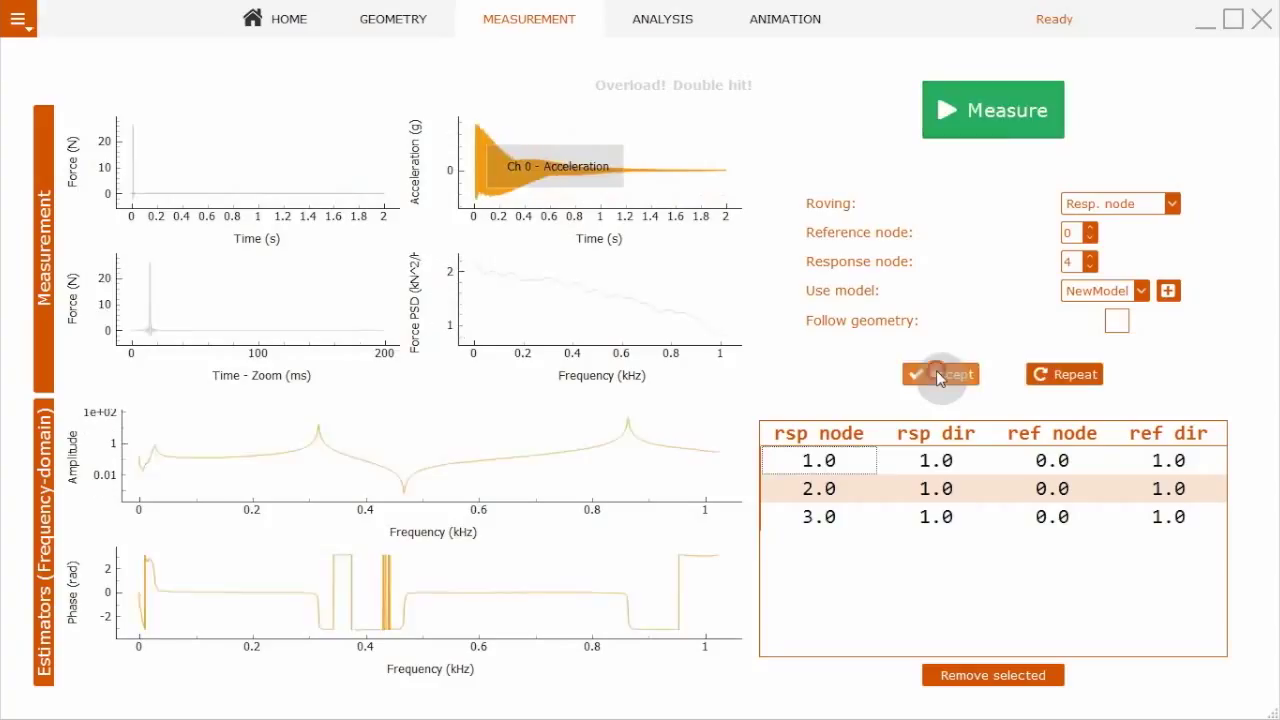
{"action": "left_click", "coordinate": [936, 372]}
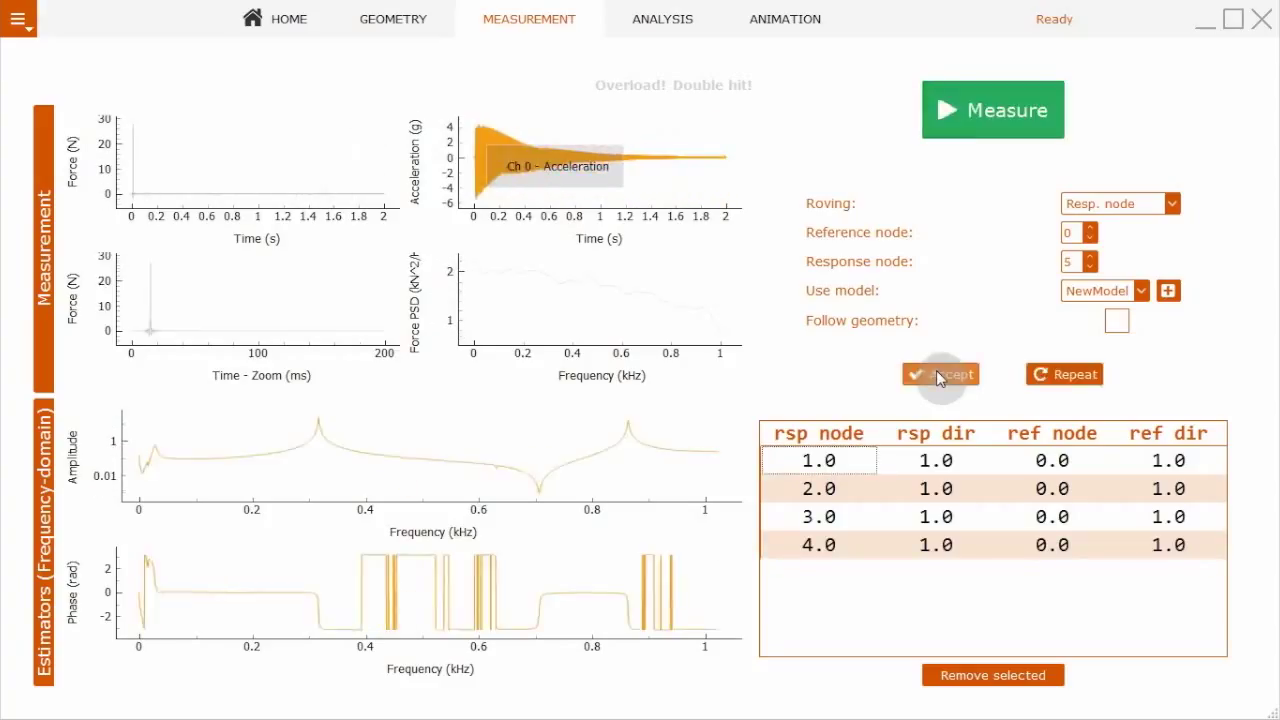
{"action": "left_click", "coordinate": [936, 372]}
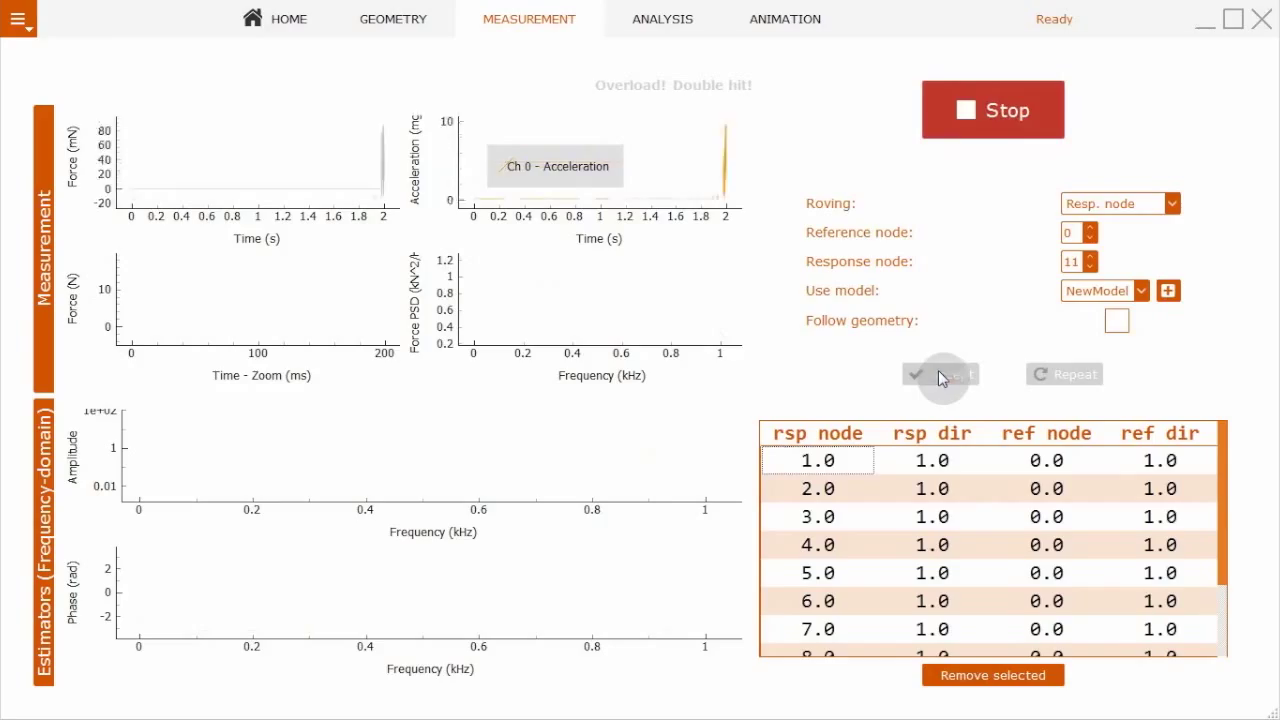
{"action": "scroll", "coordinate": [960, 510], "scroll_direction": "down", "scroll_amount": 1}
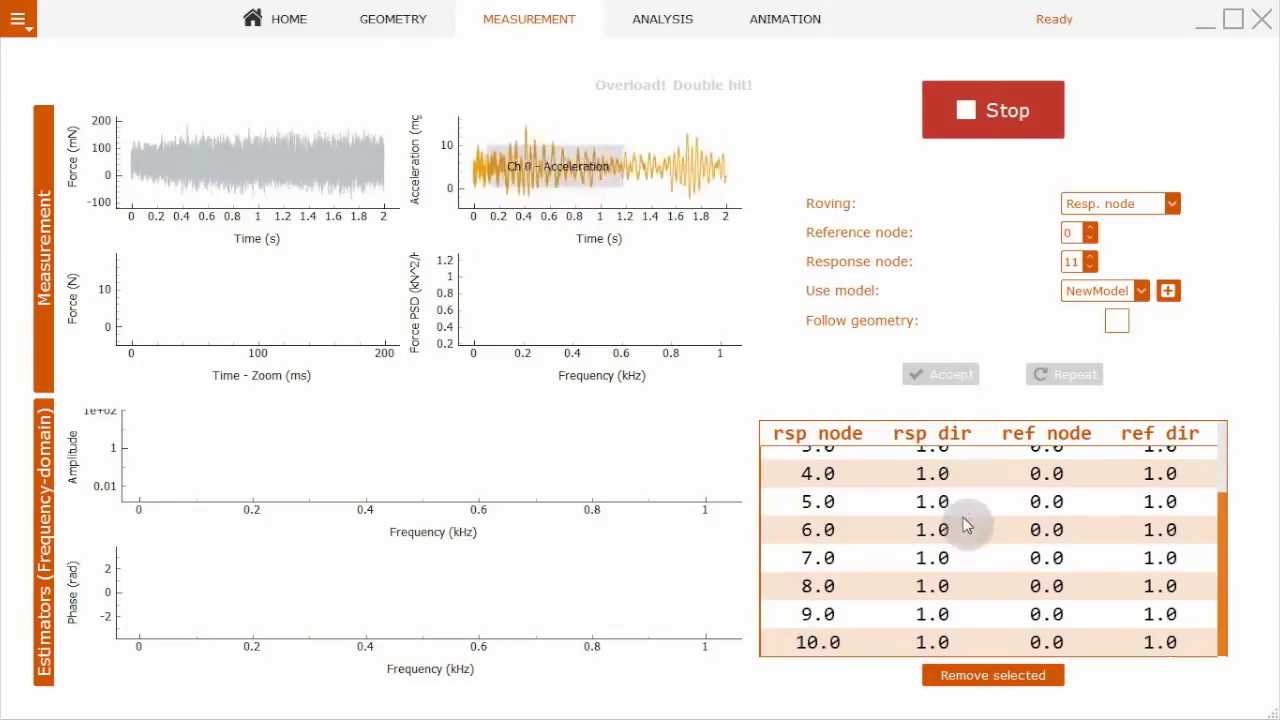
{"action": "left_click", "coordinate": [987, 112]}
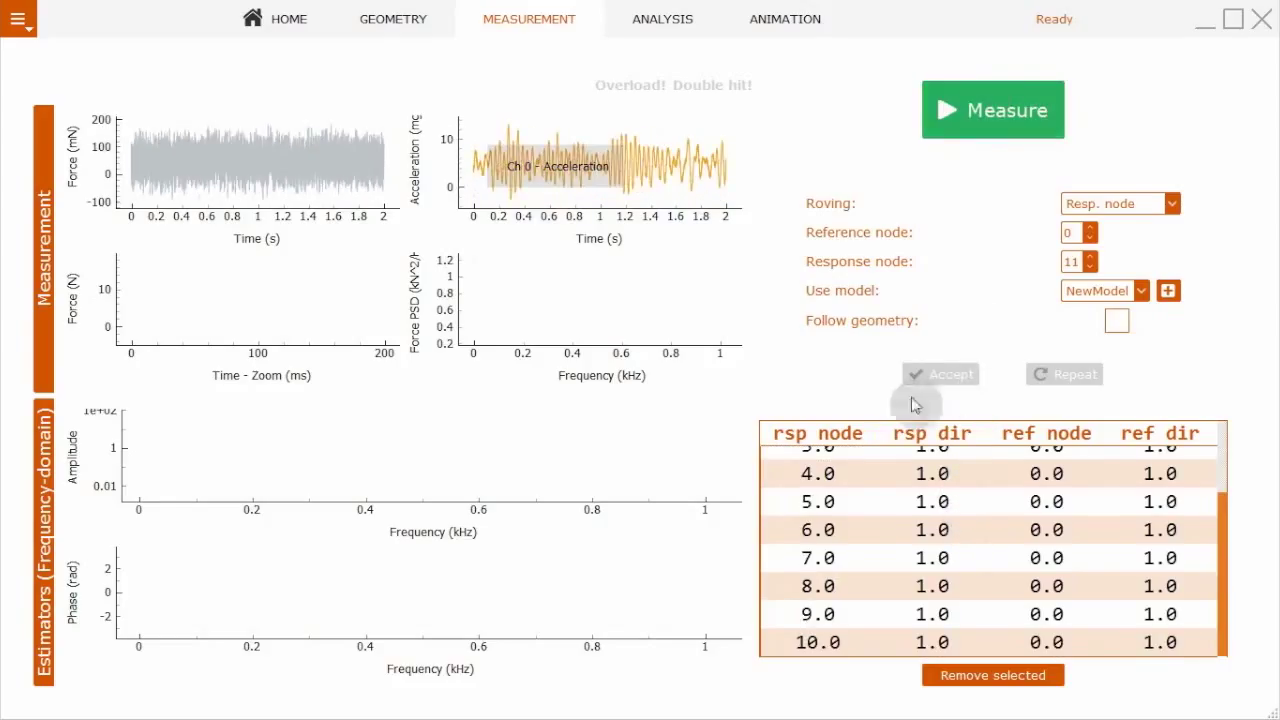
Review the FRFs measured at nodes 8, 7 and 6
{"action": "left_click", "coordinate": [950, 585]}
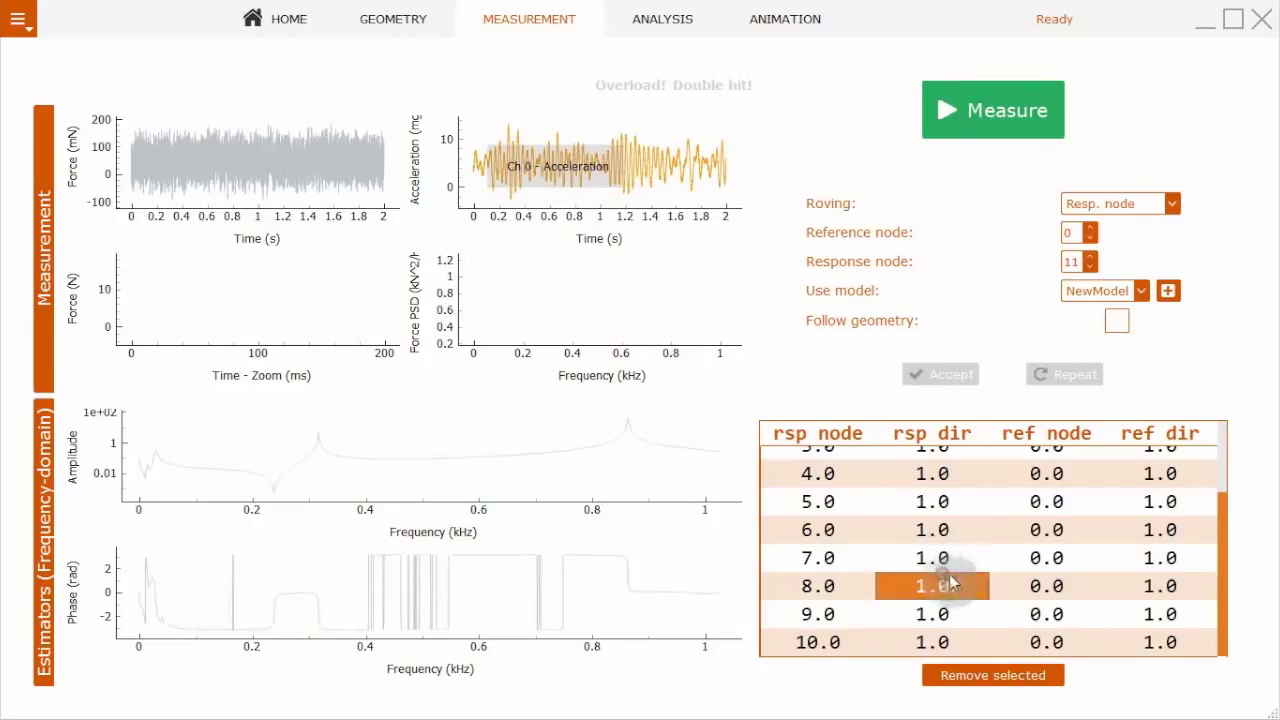
{"action": "left_click", "coordinate": [959, 561]}
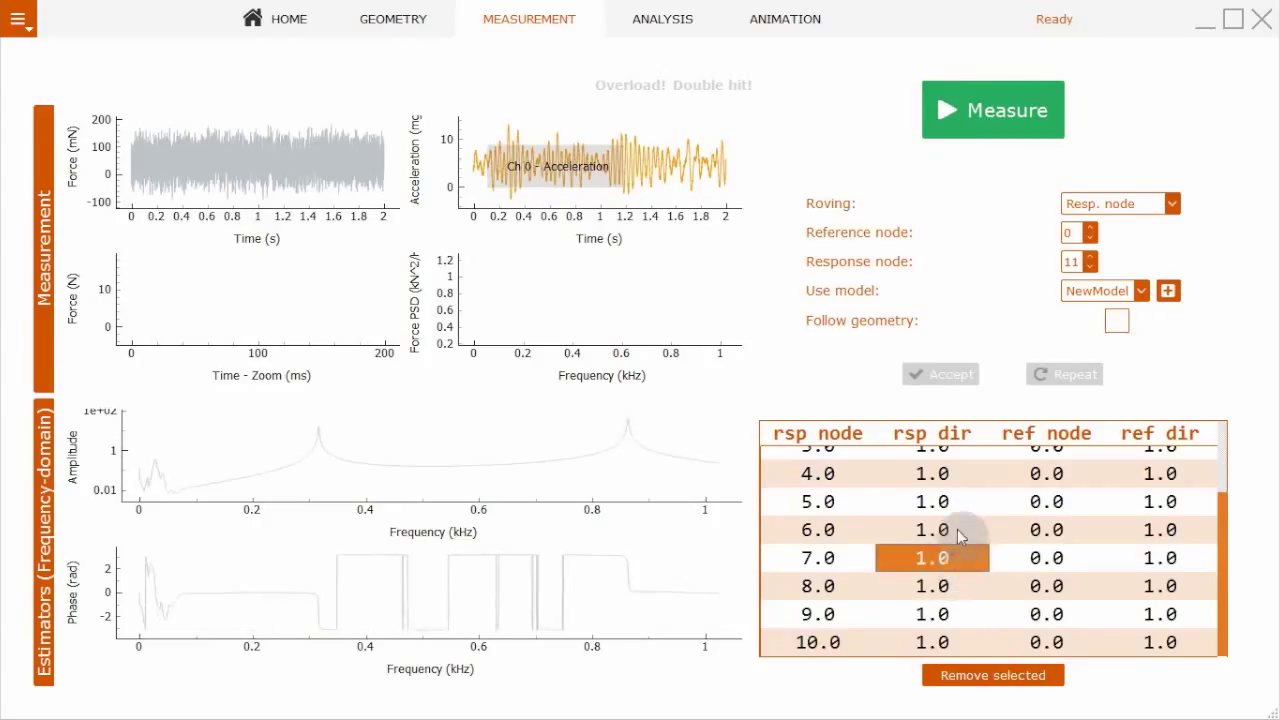
{"action": "left_click", "coordinate": [958, 534]}
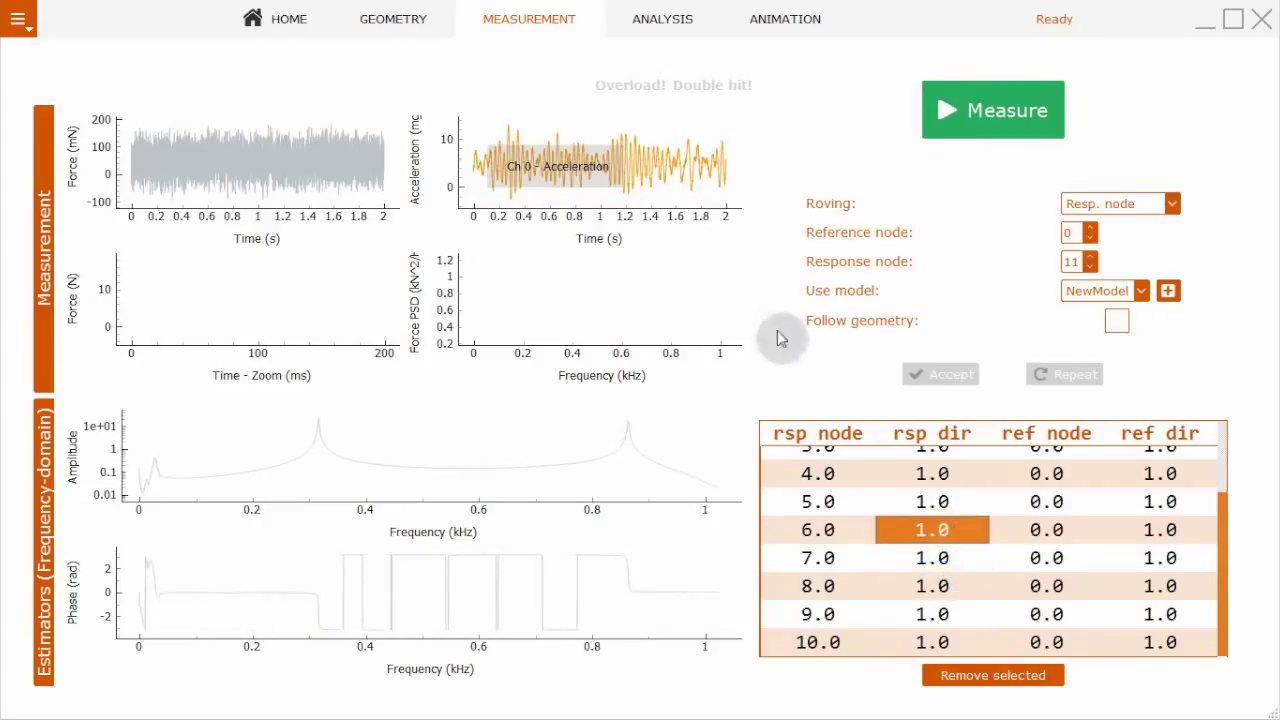
Pick the FRF sum peak near 318 Hz, then play and pause the beam's mode shape
{"action": "left_click", "coordinate": [748, 28]}
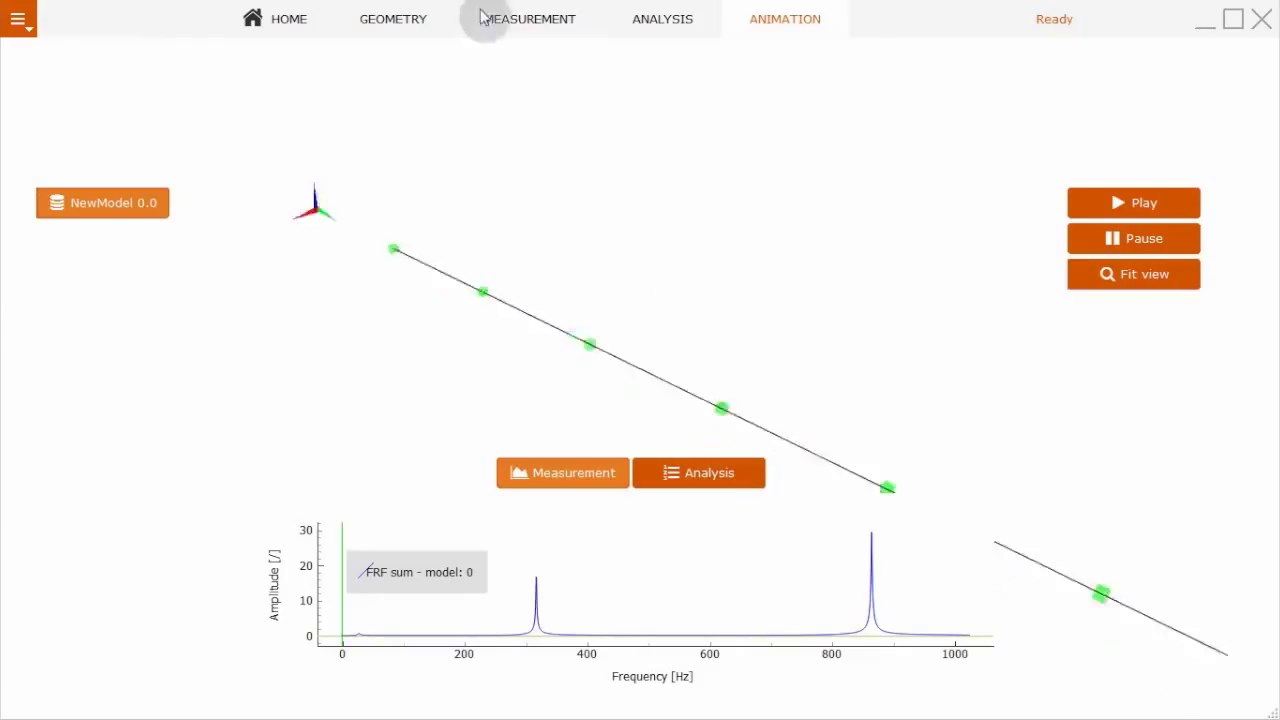
{"action": "left_click", "coordinate": [551, 165]}
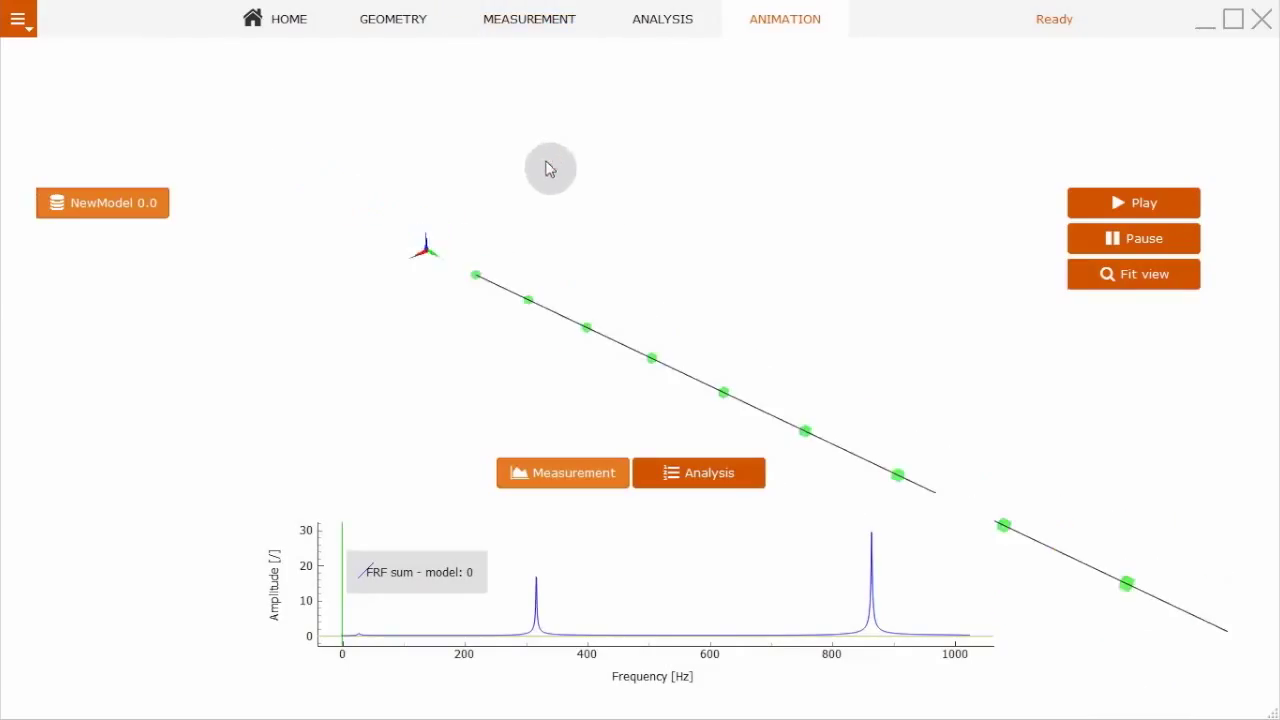
{"action": "mouse_move", "coordinate": [771, 308]}
{"action": "left_mouse_down"}
{"action": "mouse_move", "coordinate": [660, 191]}
{"action": "mouse_move", "coordinate": [728, 304]}
{"action": "mouse_move", "coordinate": [729, 266]}
{"action": "left_mouse_up"}
{"action": "scroll", "coordinate": [731, 300], "scroll_direction": "up", "scroll_amount": 2}
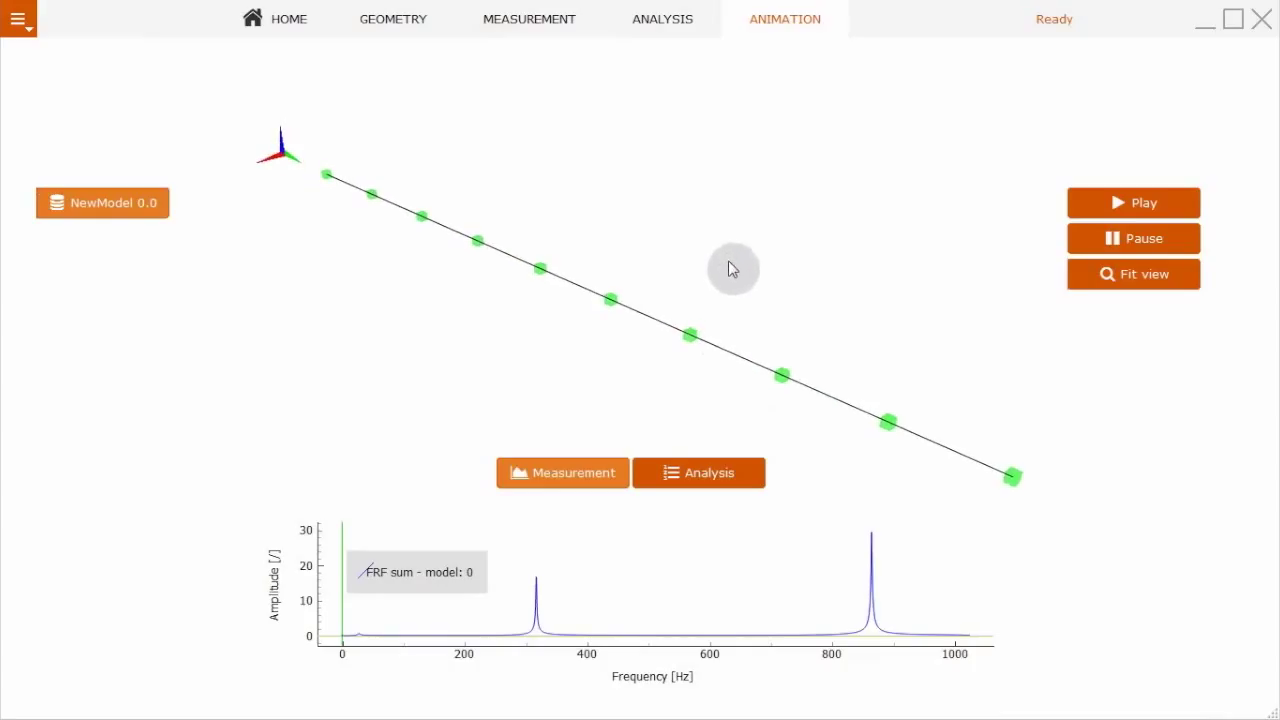
{"action": "left_click", "coordinate": [537, 620]}
{"action": "scroll", "coordinate": [590, 615], "scroll_direction": "up", "scroll_amount": 10}
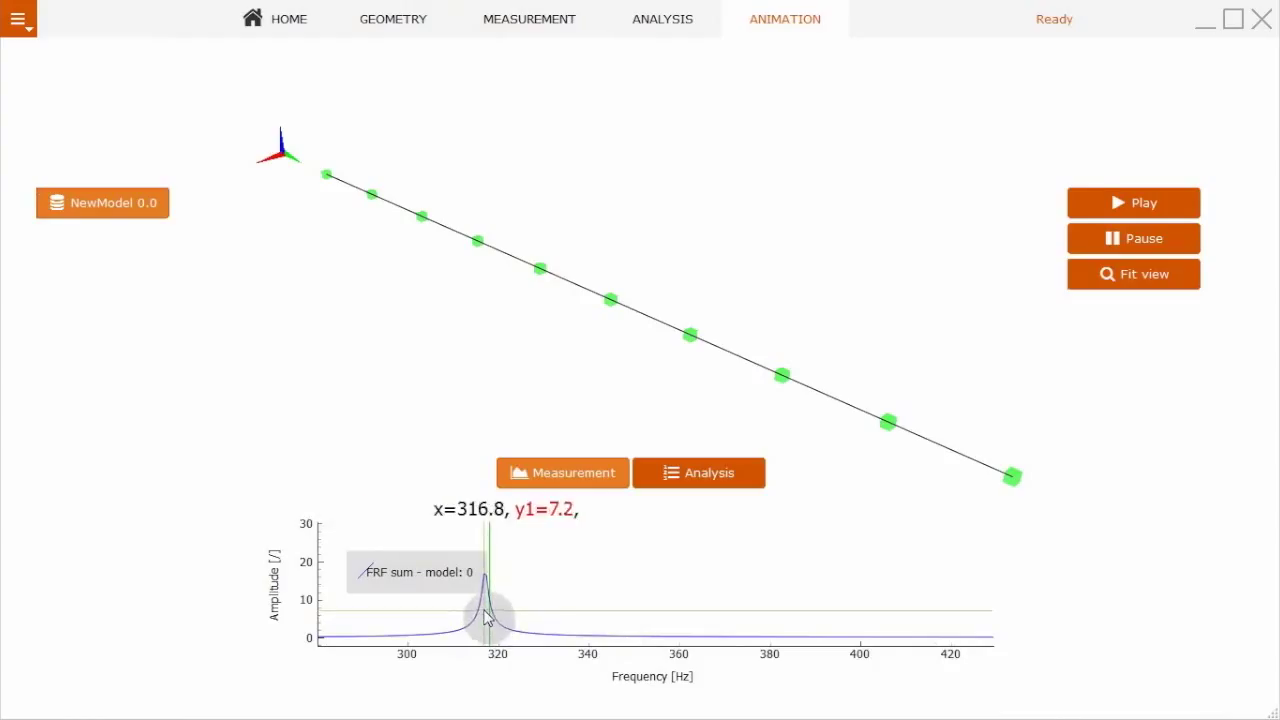
{"action": "left_click", "coordinate": [1093, 203]}
{"action": "left_click", "coordinate": [1133, 246]}
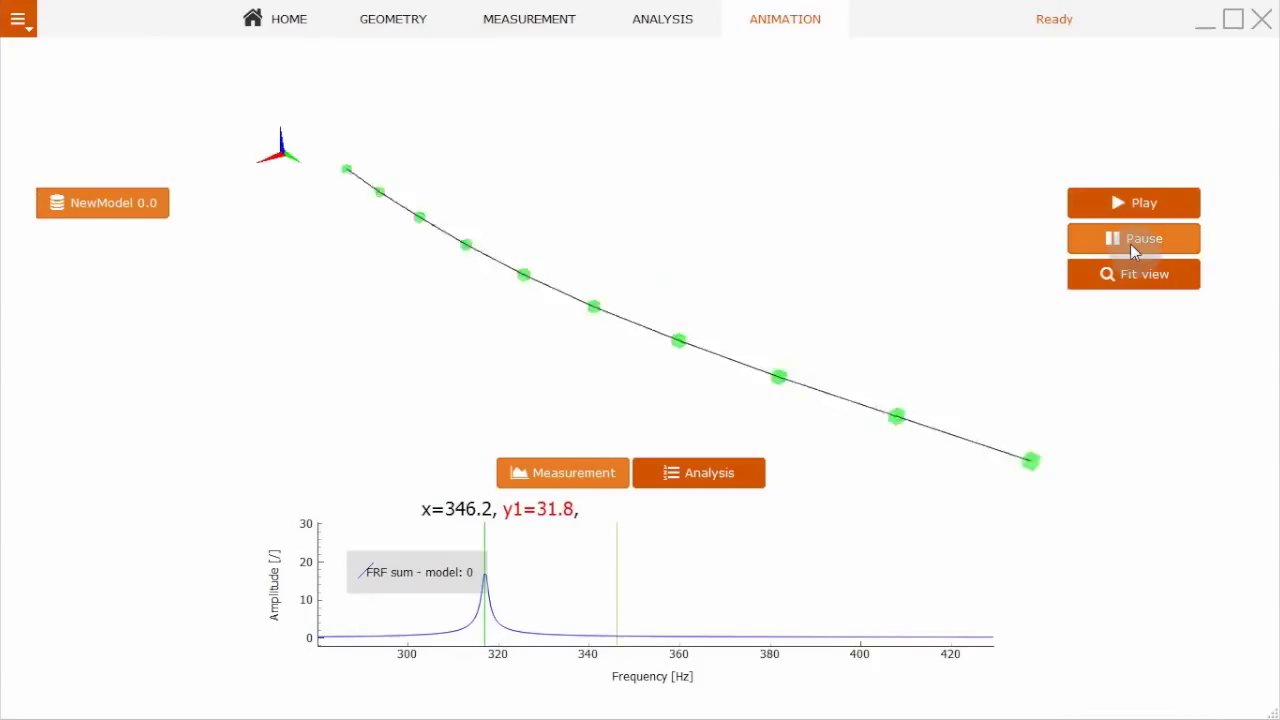
{"action": "left_click", "coordinate": [997, 237]}
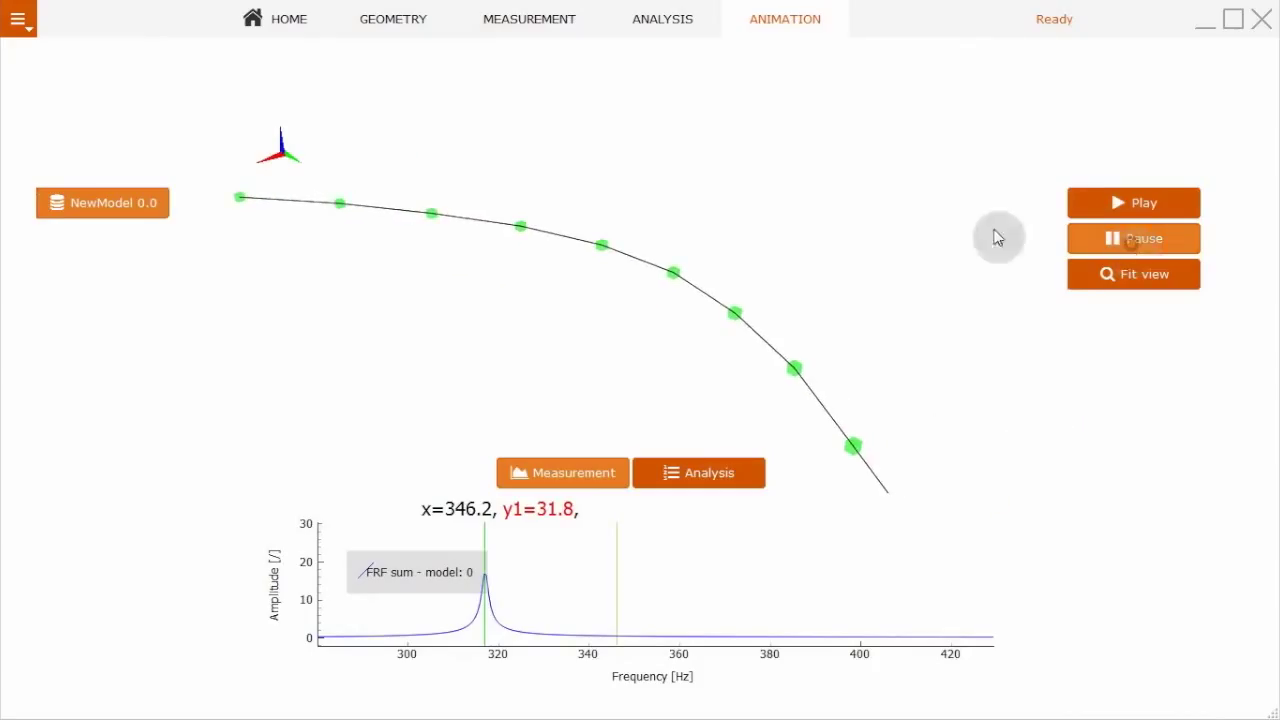
Browse the FRFs for response nodes 6, 8 and 1 and toggle the SUM and CMIF curves
{"action": "left_click", "coordinate": [690, 20]}
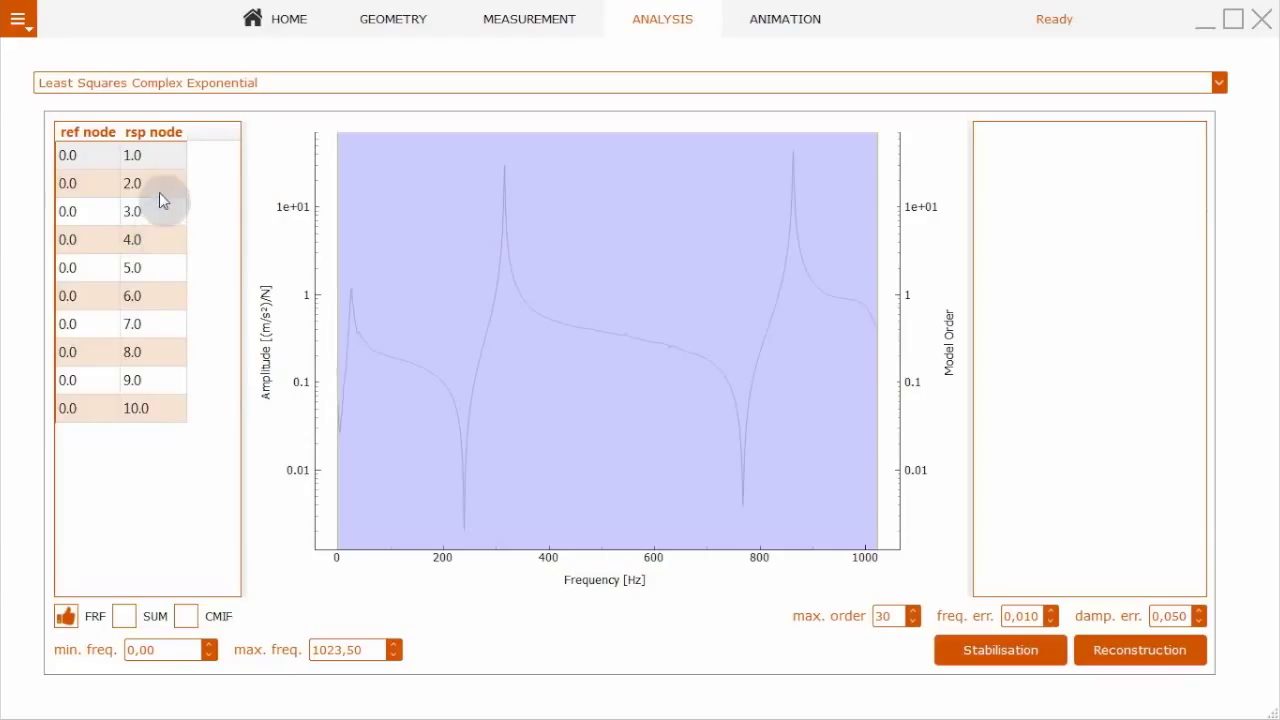
{"action": "left_click", "coordinate": [166, 296]}
{"action": "left_click", "coordinate": [160, 360]}
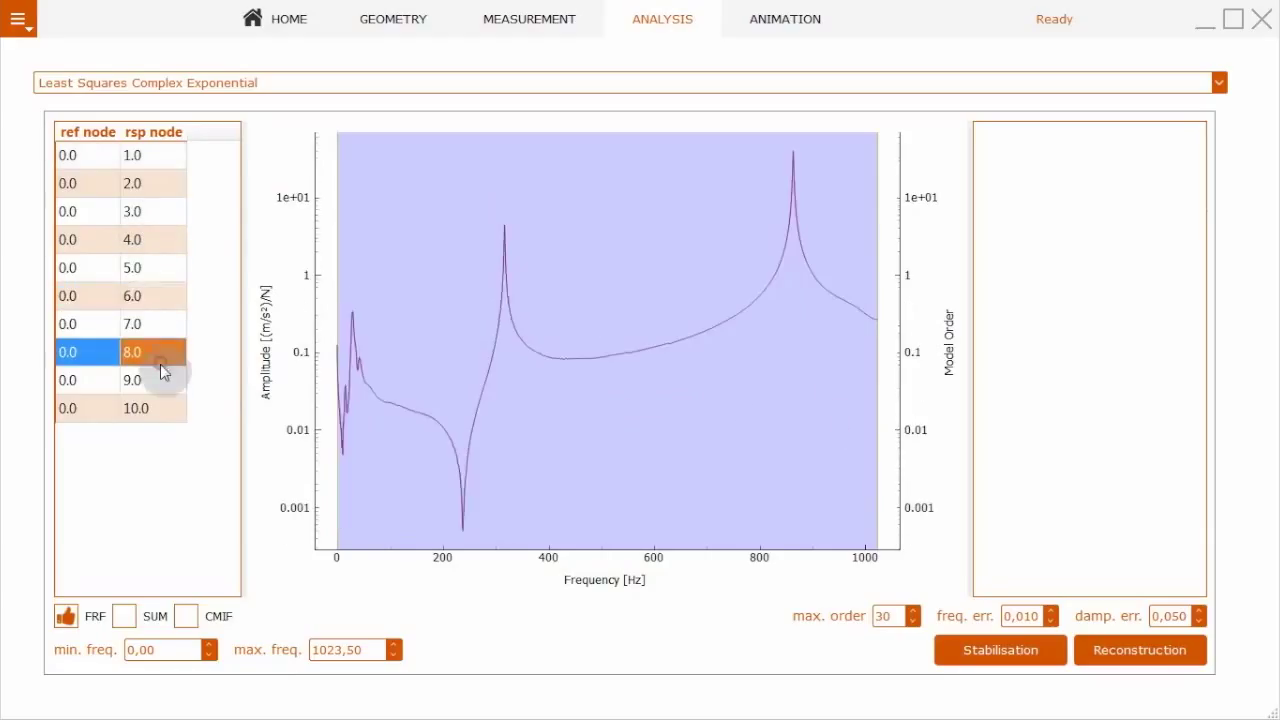
{"action": "left_click", "coordinate": [155, 155]}
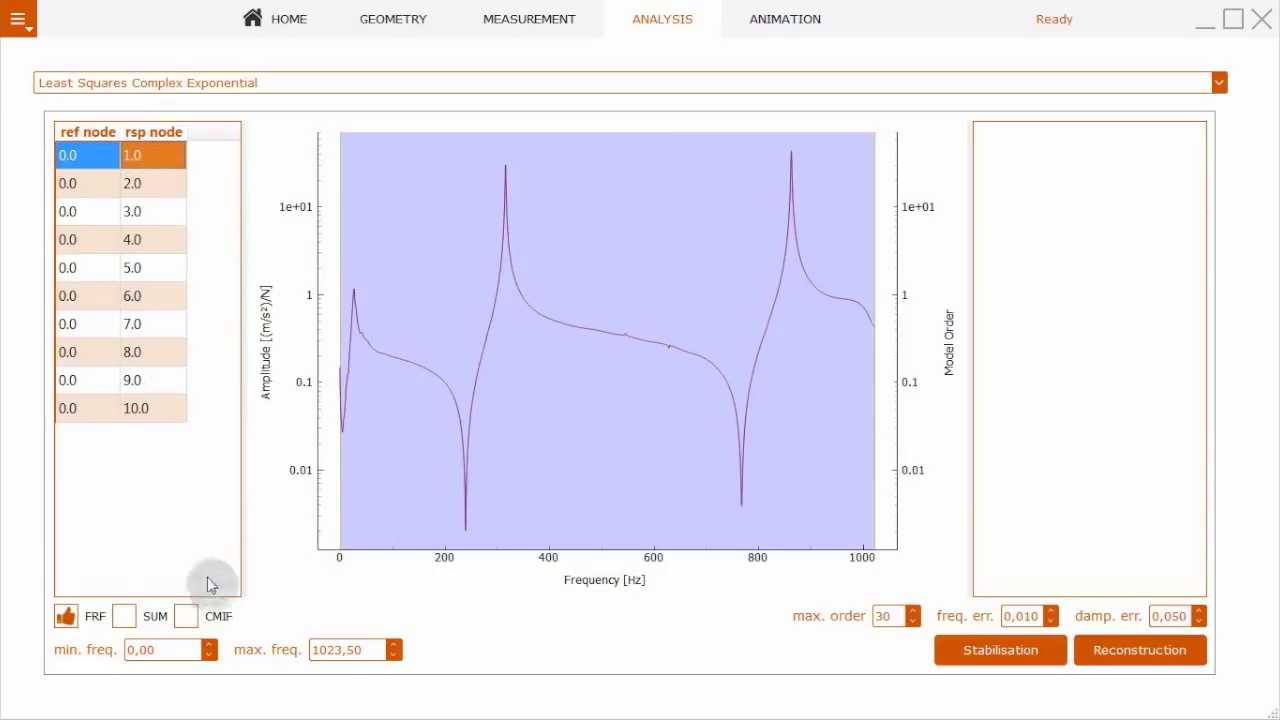
{"action": "left_click", "coordinate": [134, 617]}
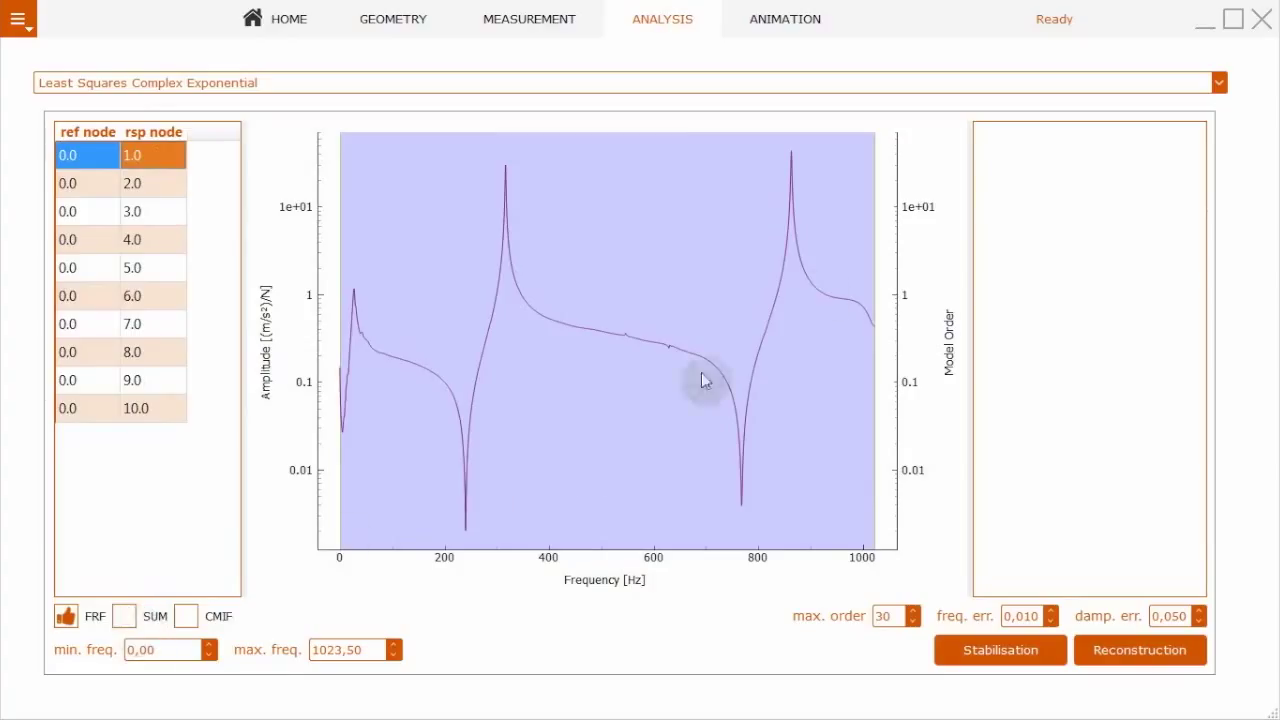
{"action": "left_click", "coordinate": [126, 617]}
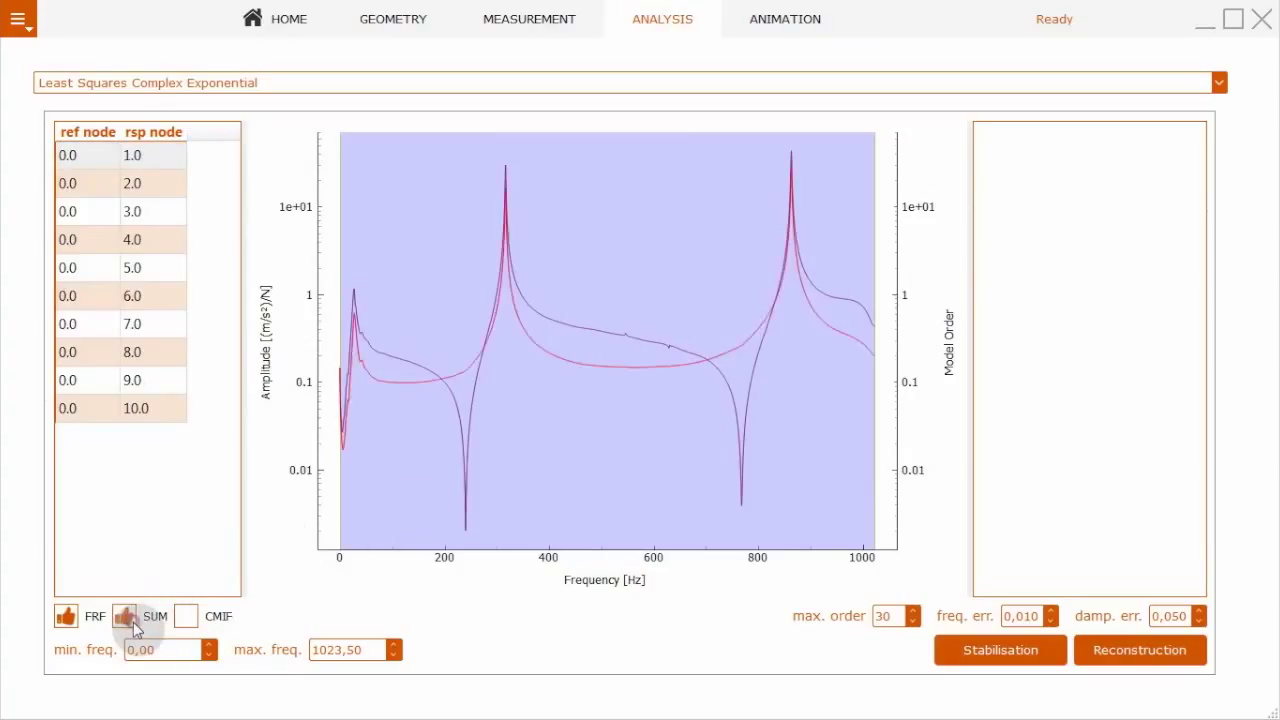
{"action": "left_click", "coordinate": [130, 620]}
{"action": "left_click", "coordinate": [185, 617]}
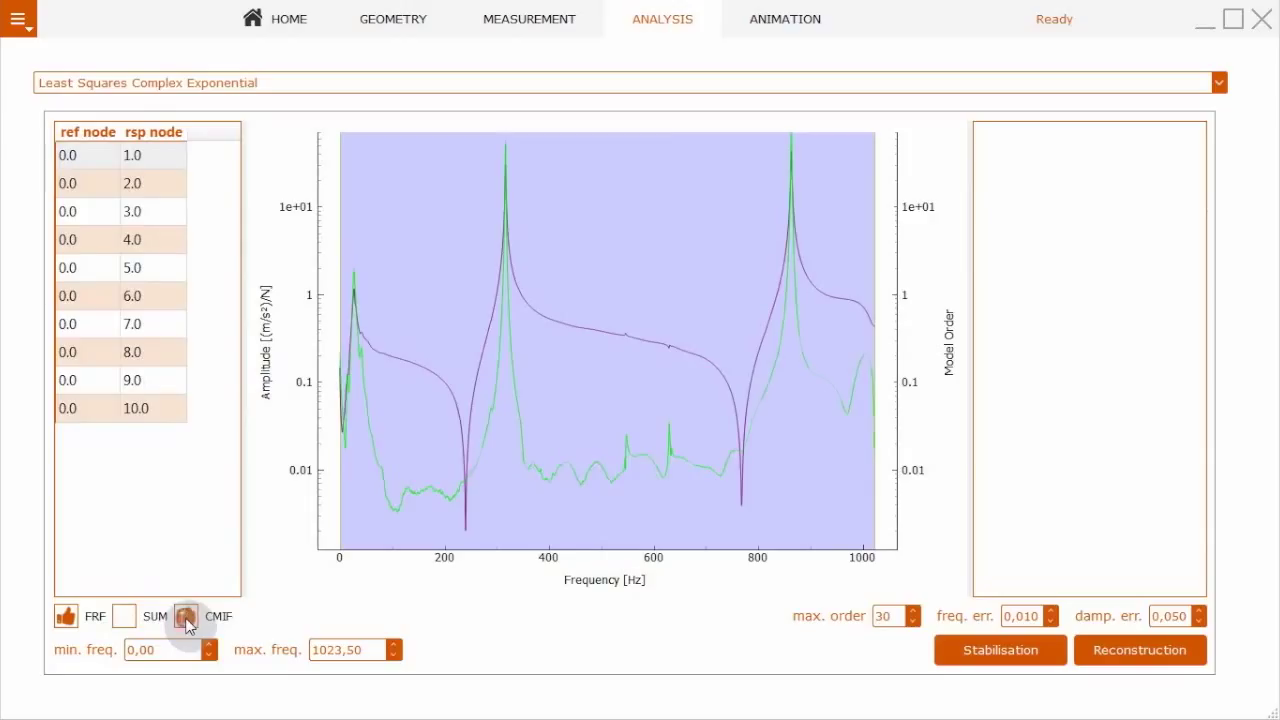
{"action": "left_click", "coordinate": [186, 618]}
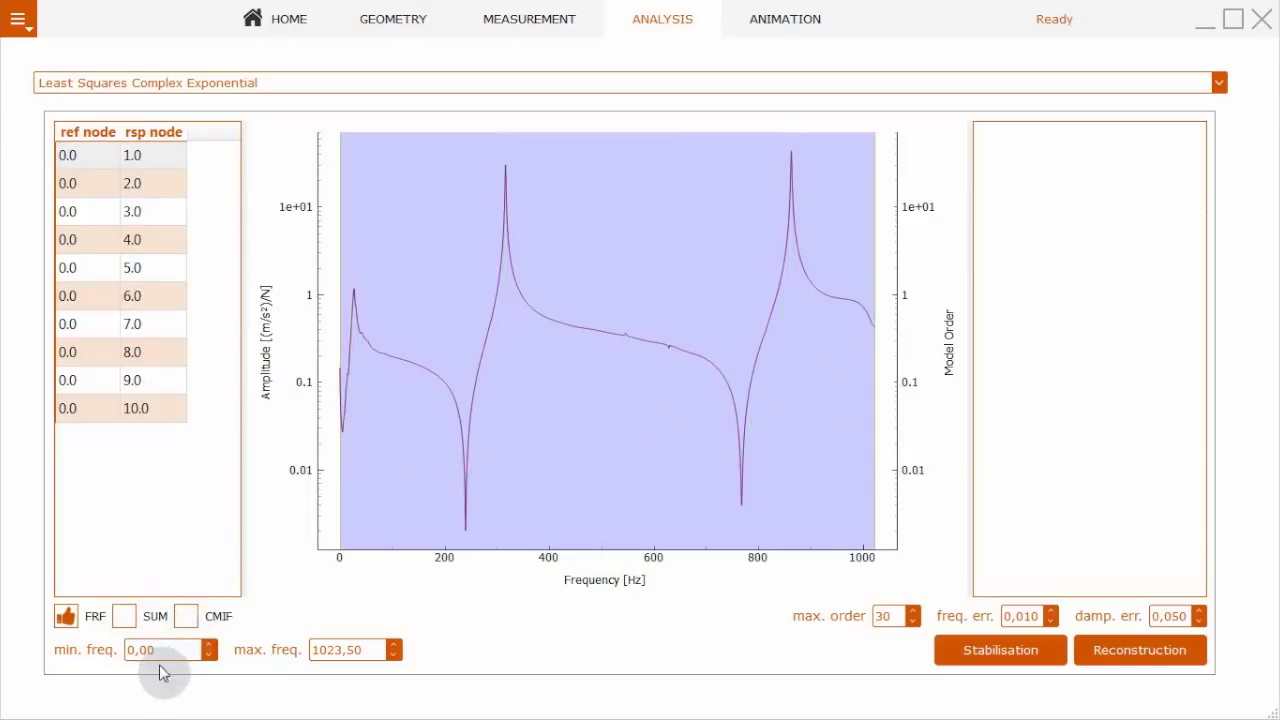
Set the analysis minimum frequency to 100 Hz and maximum to 1000 Hz
{"action": "double_click", "coordinate": [168, 648]}
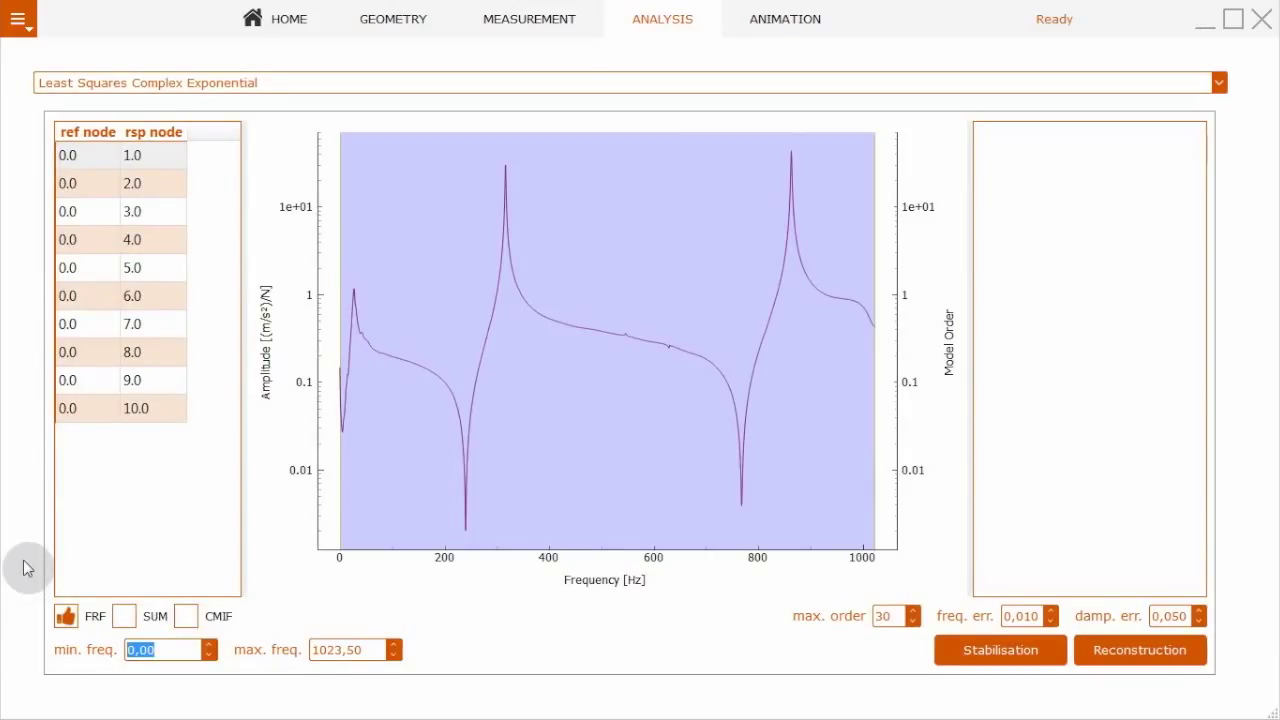
{"action": "type", "text": "100"}
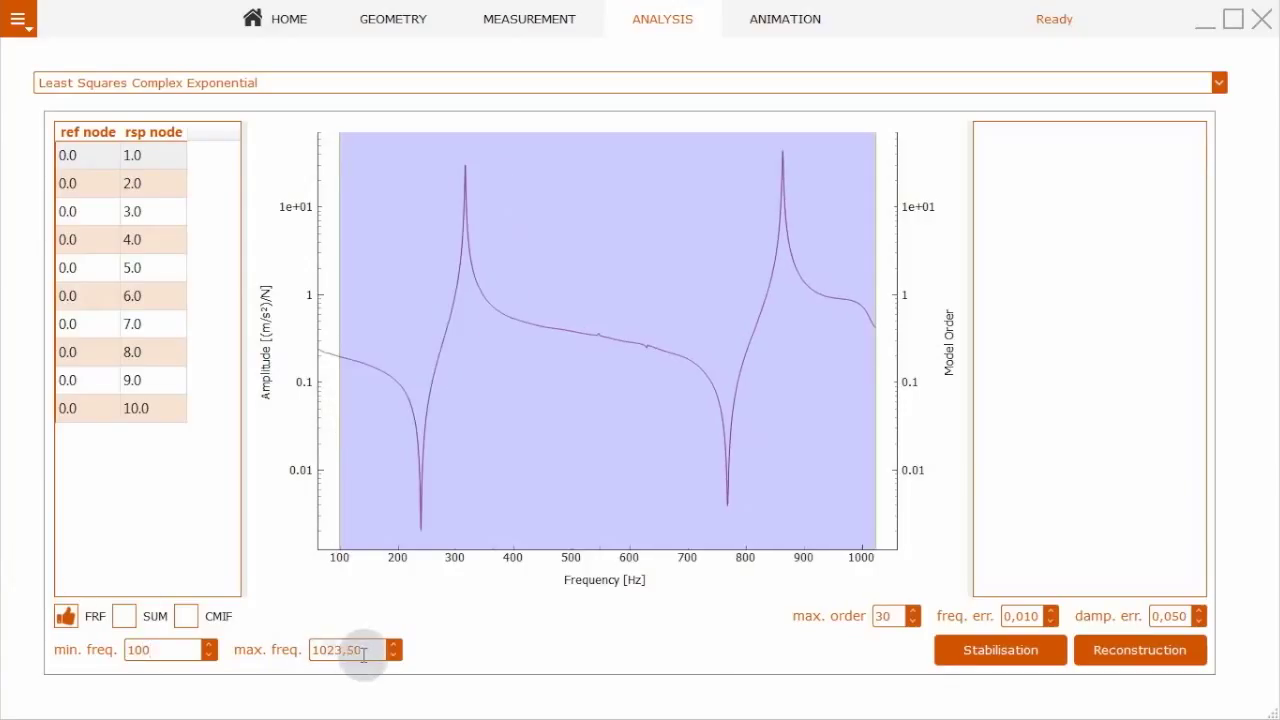
{"action": "left_click_drag", "start_coordinate": [368, 655], "coordinate": [227, 625]}
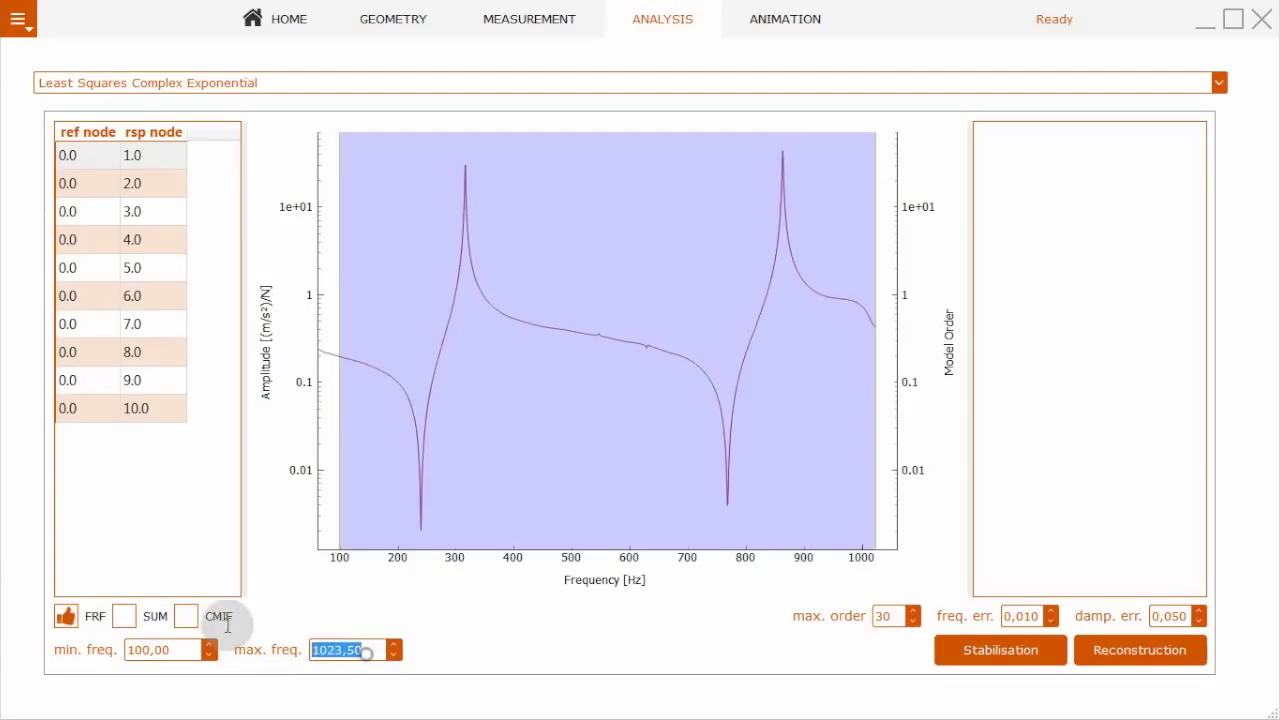
{"action": "type", "text": "1000"}
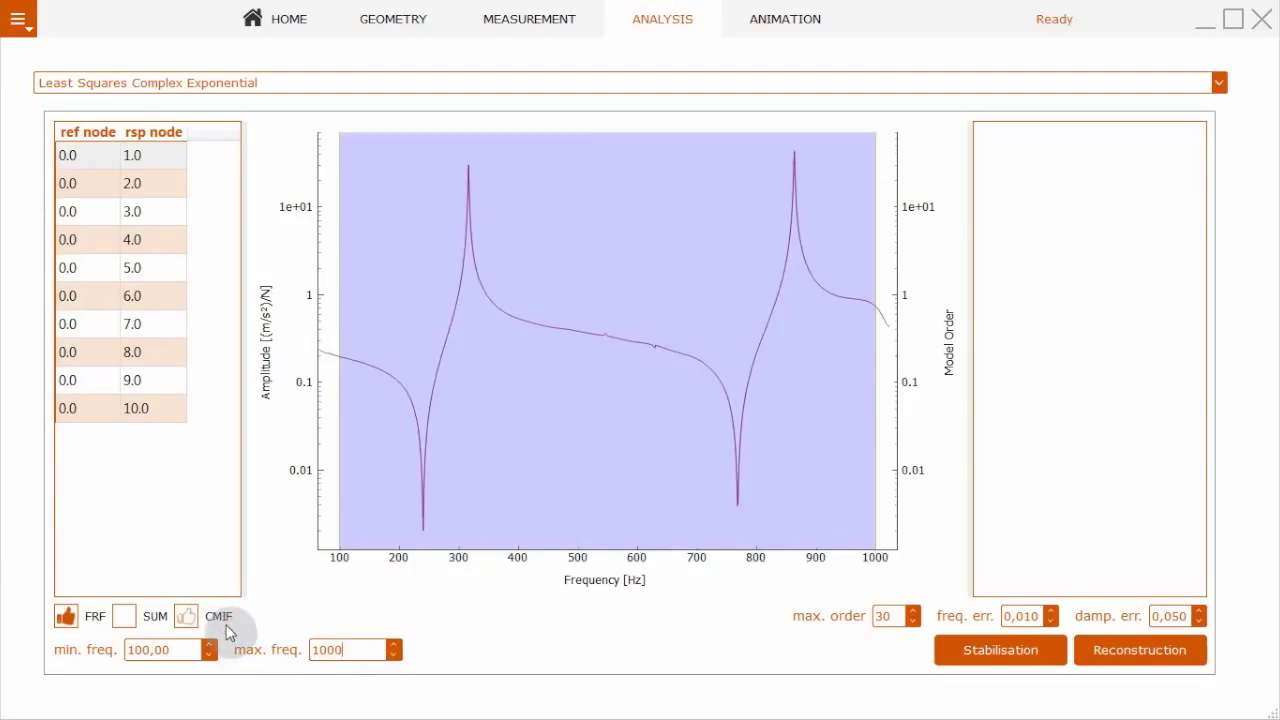
{"action": "left_click", "coordinate": [160, 326]}
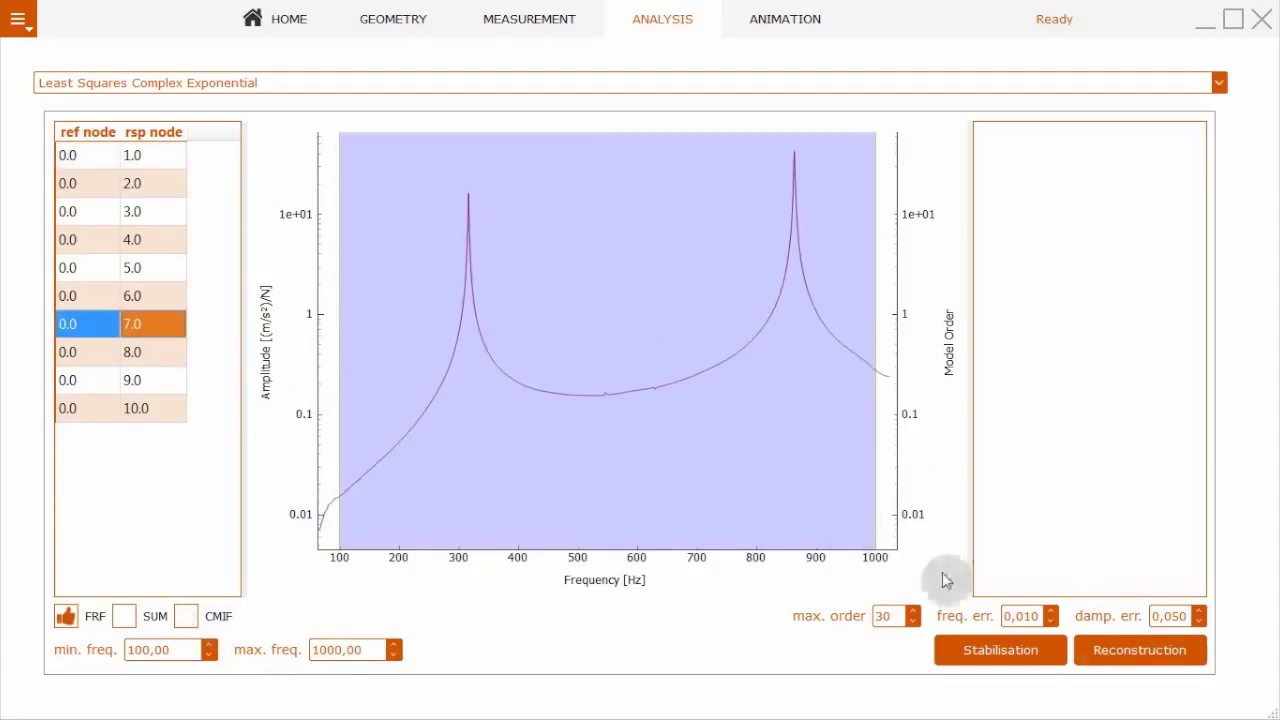
Compute the stabilisation chart and select the stable poles near 317 and 864 Hz
{"action": "left_click", "coordinate": [1030, 654]}
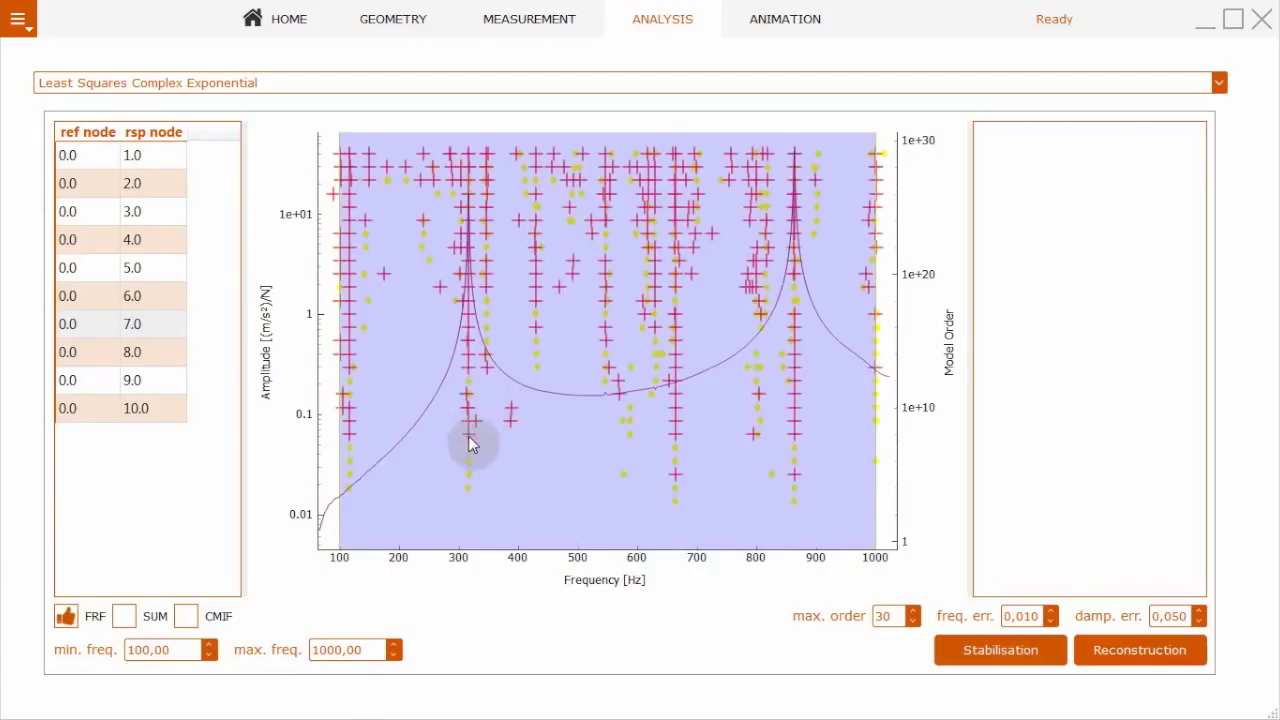
{"action": "left_click", "coordinate": [470, 437]}
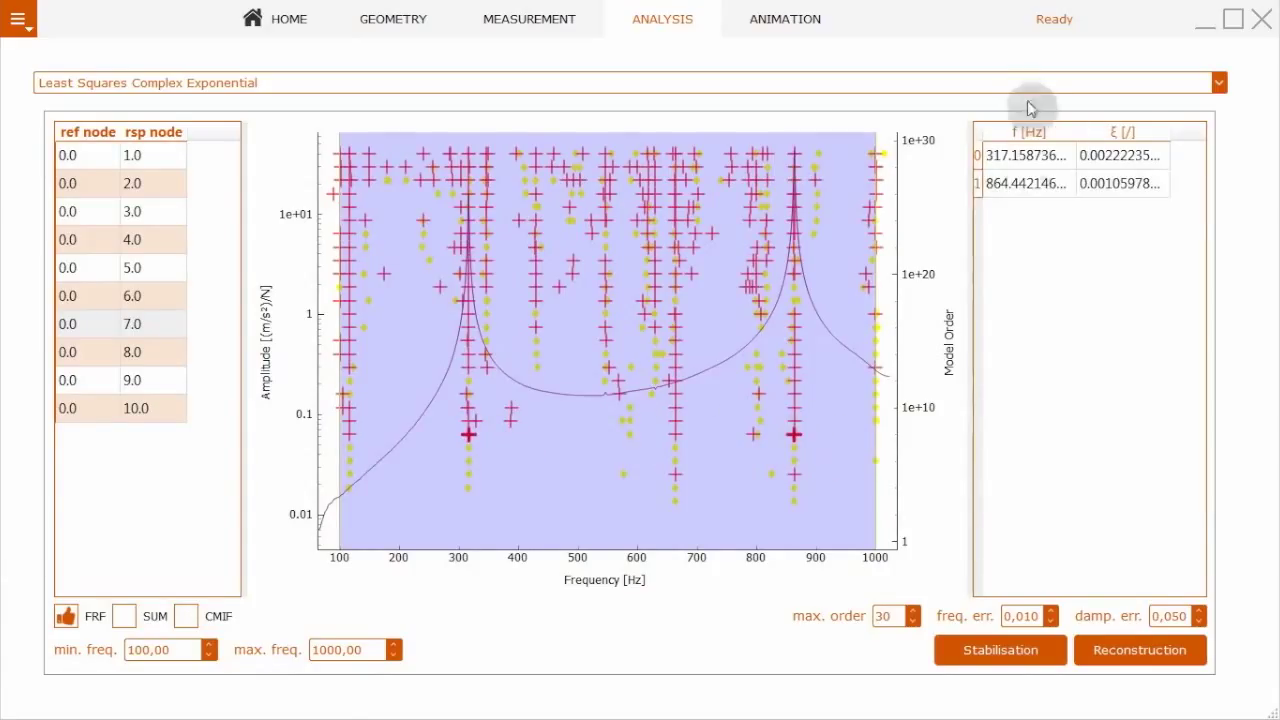
{"action": "left_click", "coordinate": [1014, 157]}
{"action": "left_click", "coordinate": [1023, 182]}
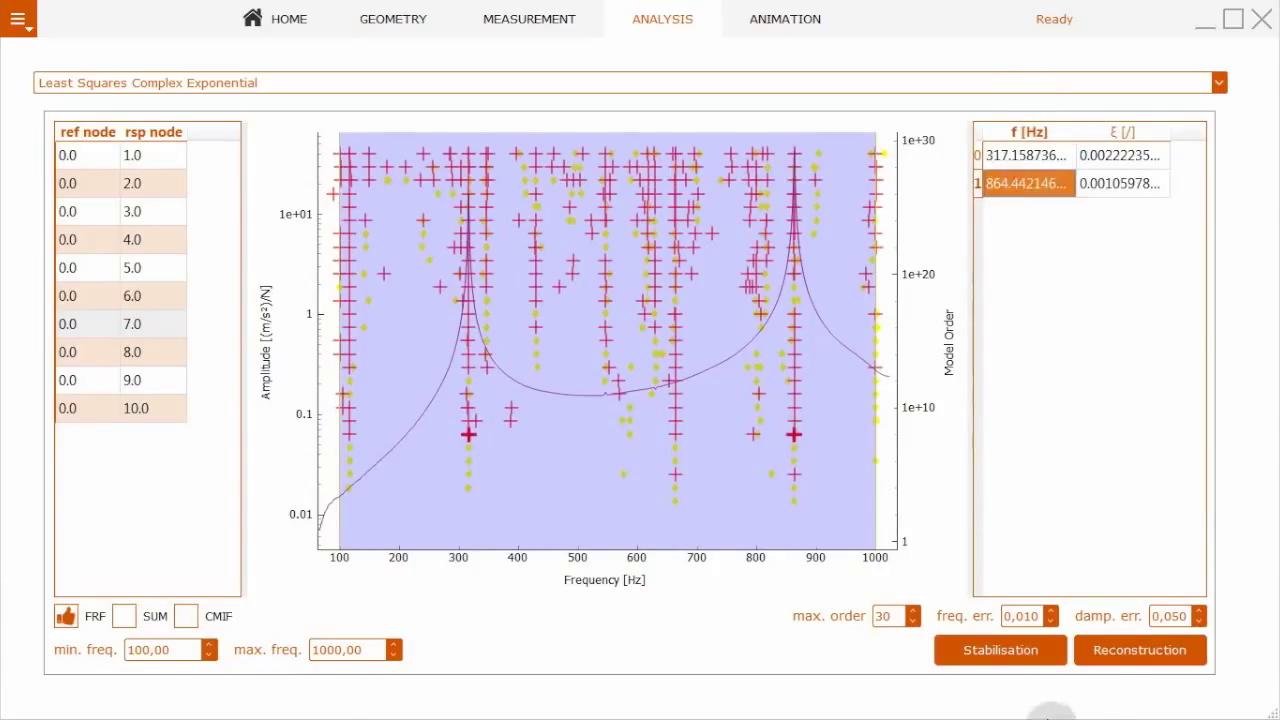
Reconstruct the FRFs and compare them with the measured ones at nodes 5 through 9
{"action": "left_click", "coordinate": [1112, 655]}
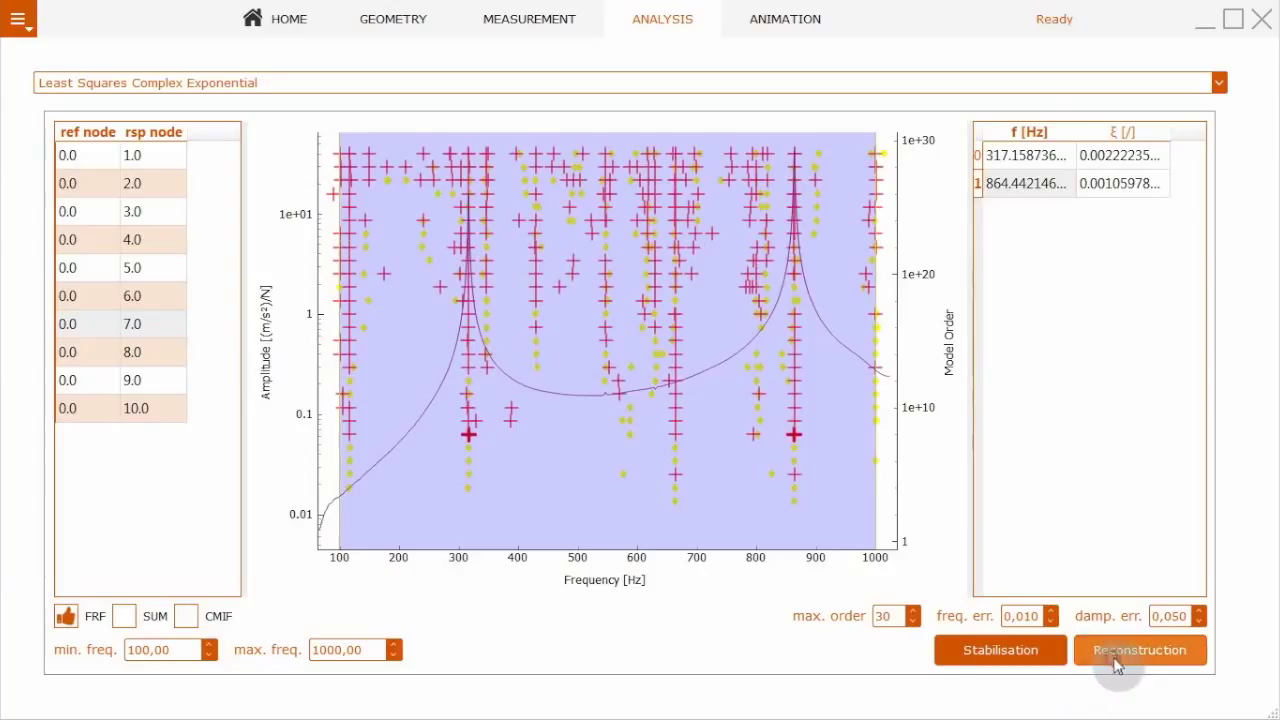
{"action": "left_click", "coordinate": [141, 295]}
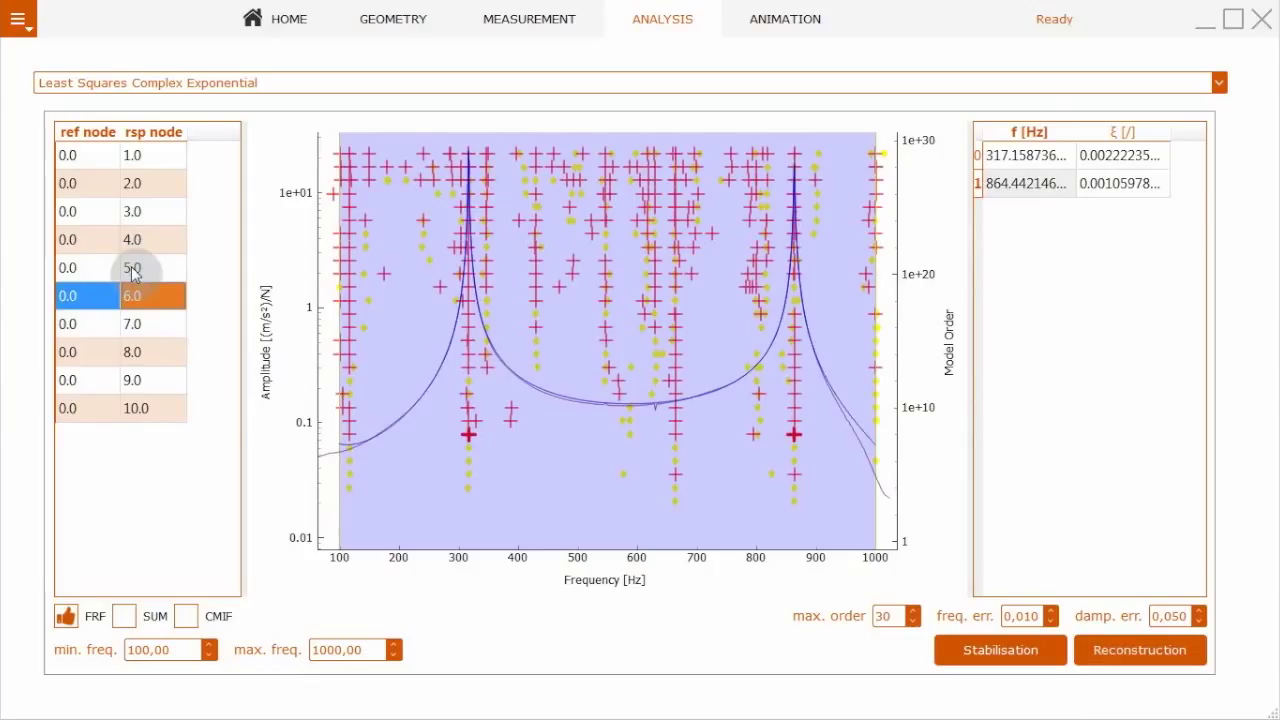
{"action": "left_click", "coordinate": [133, 268]}
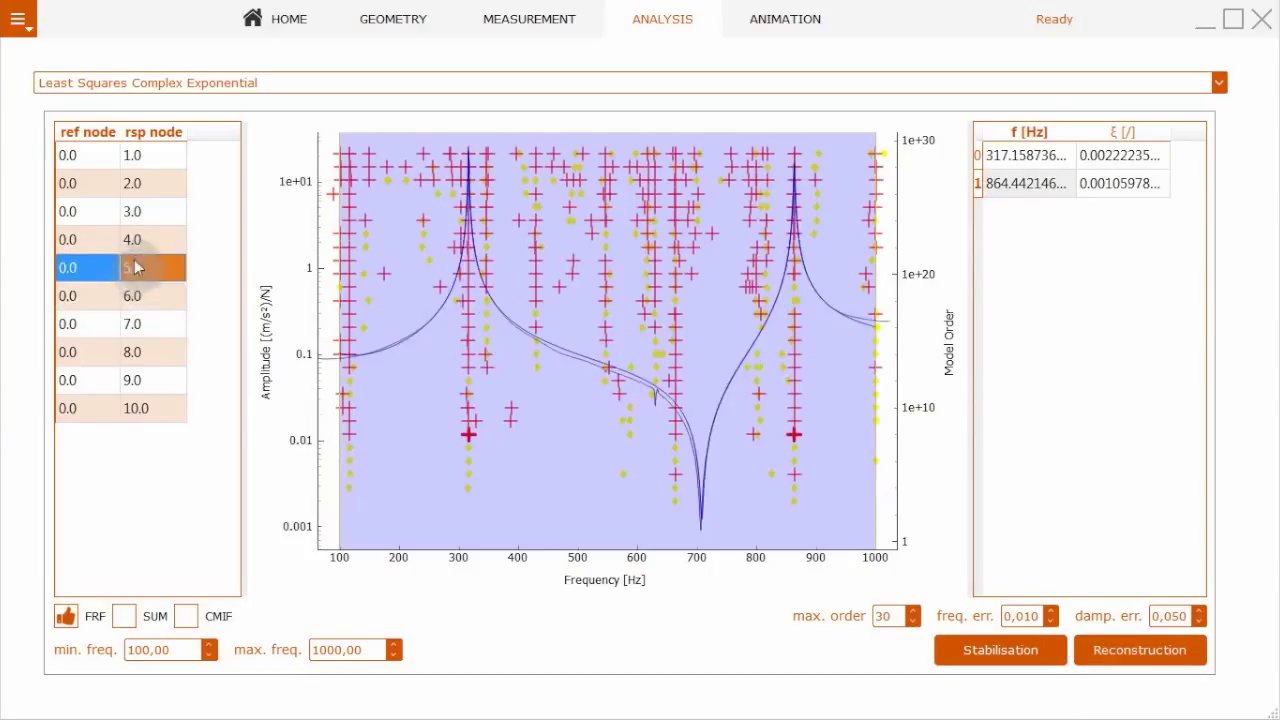
{"action": "left_click", "coordinate": [133, 325]}
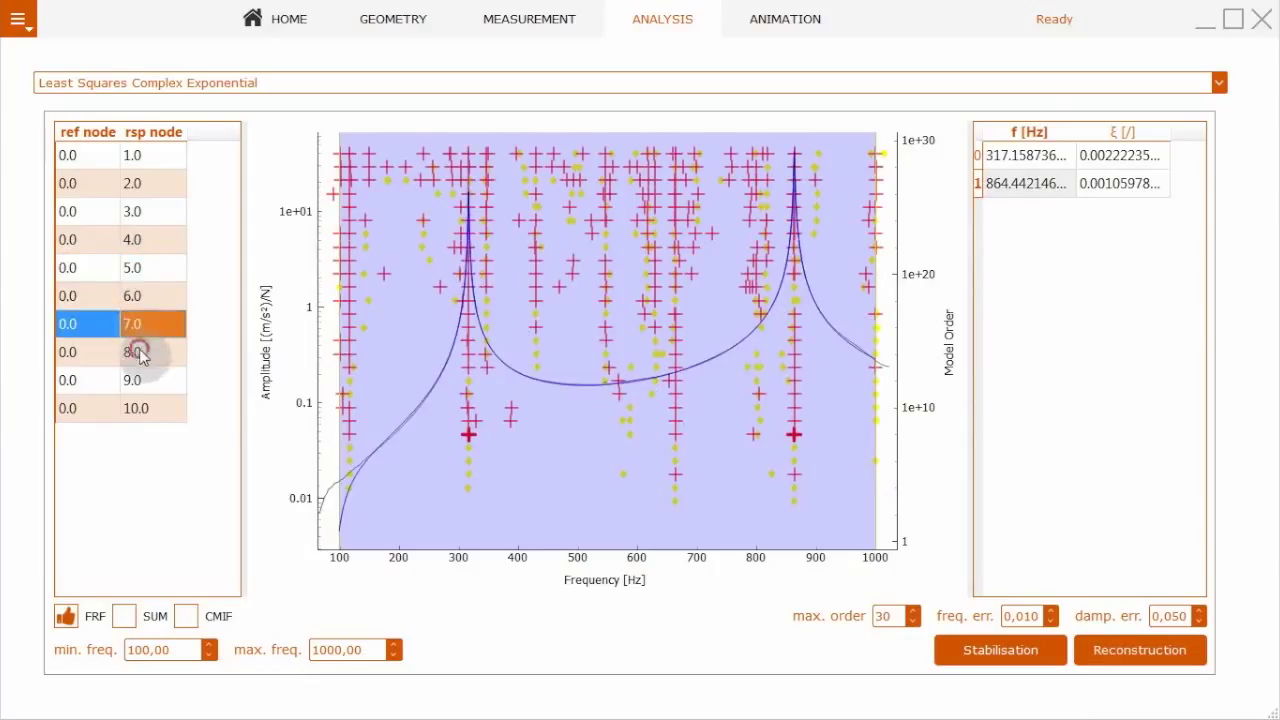
{"action": "left_click", "coordinate": [138, 352]}
{"action": "left_click", "coordinate": [136, 386]}
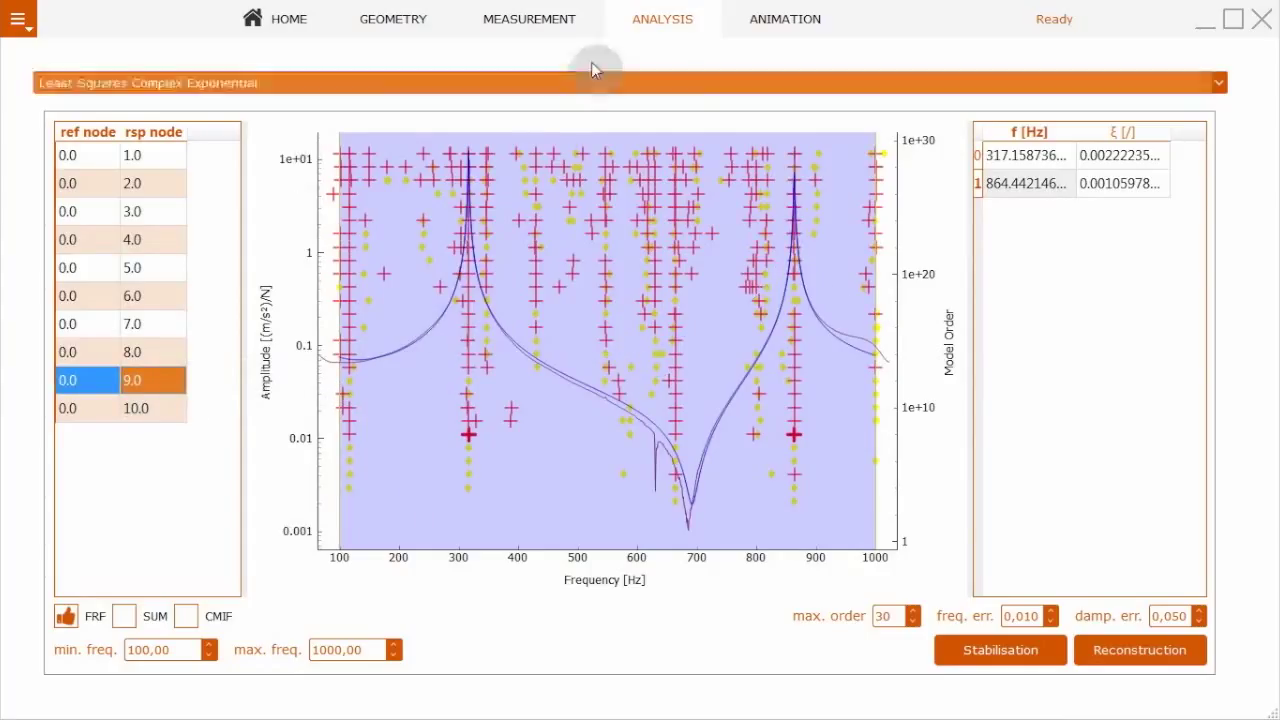
Load the identified modes, select 317 Hz then 864 Hz, and pause the 864 Hz animation
{"action": "left_click", "coordinate": [758, 26]}
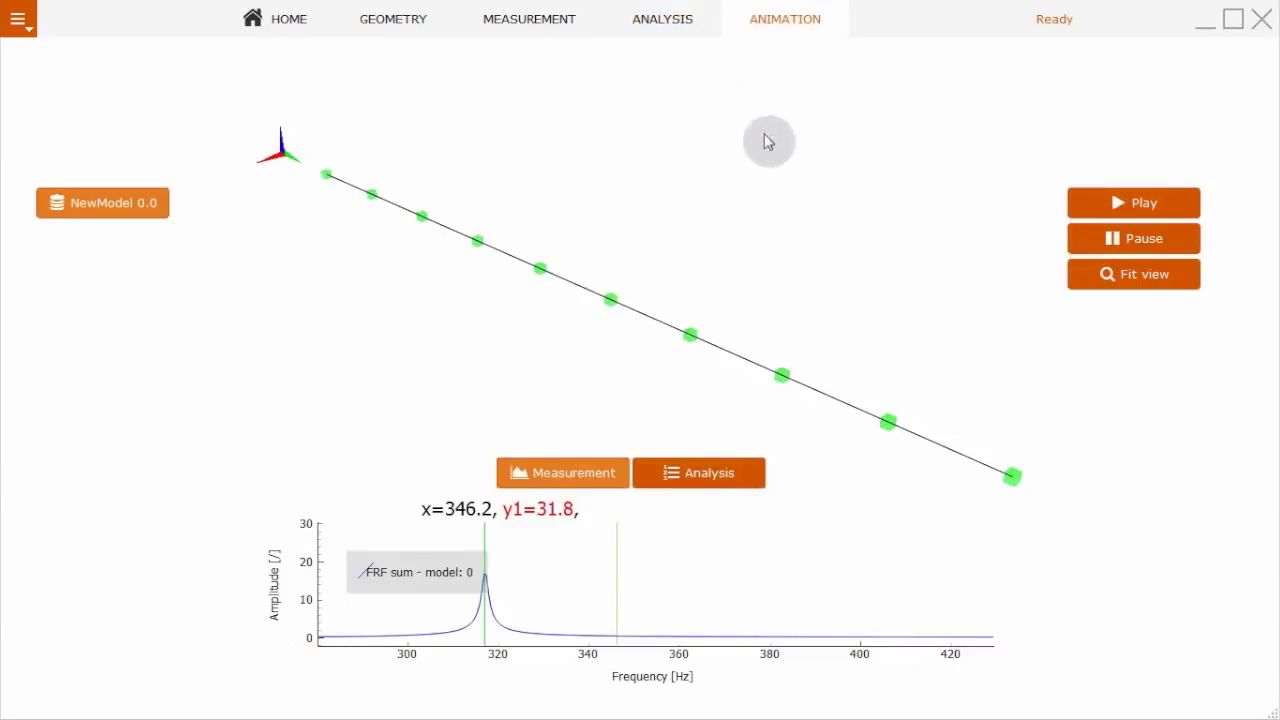
{"action": "left_click", "coordinate": [688, 472]}
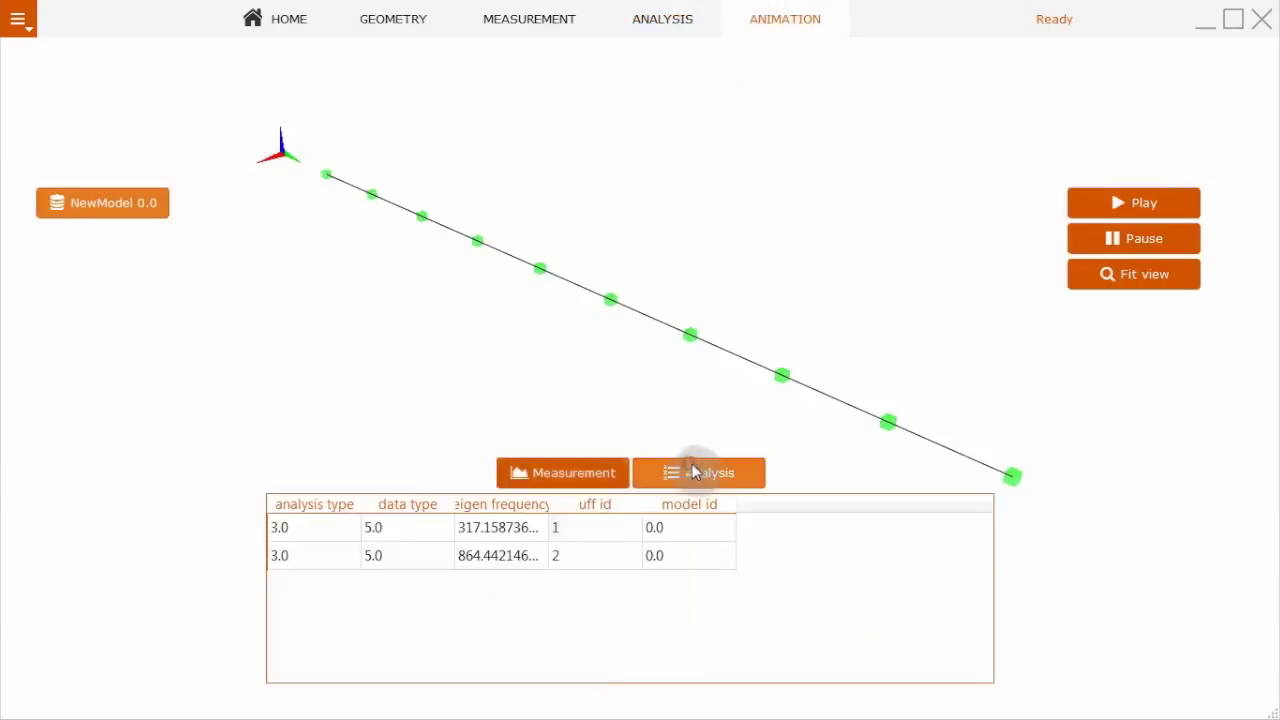
{"action": "left_click", "coordinate": [505, 537]}
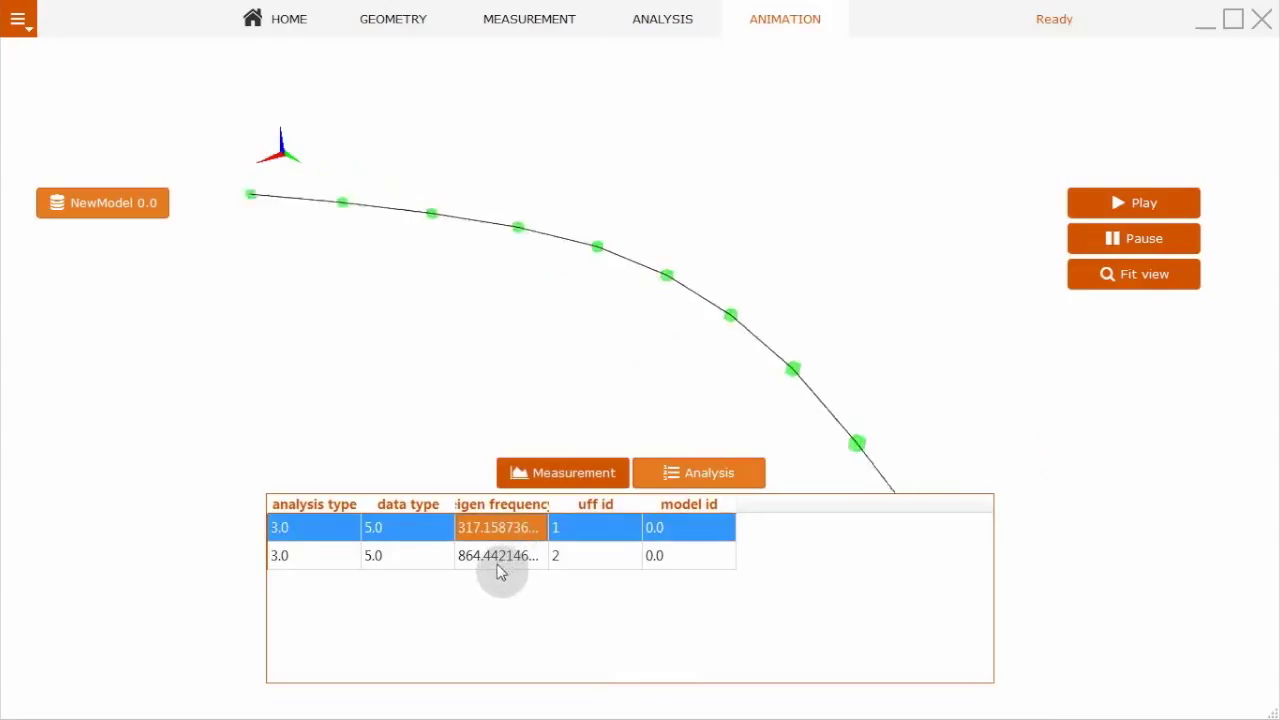
{"action": "left_click", "coordinate": [507, 565]}
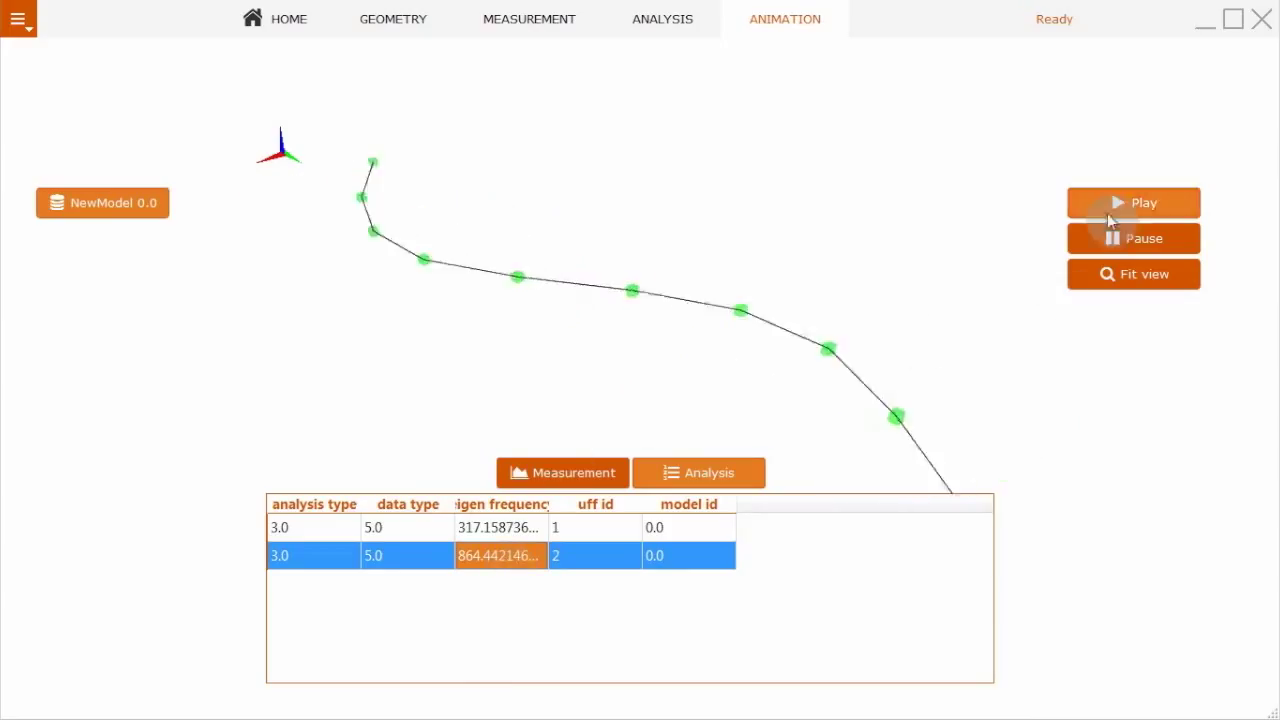
{"action": "left_click", "coordinate": [1116, 246]}
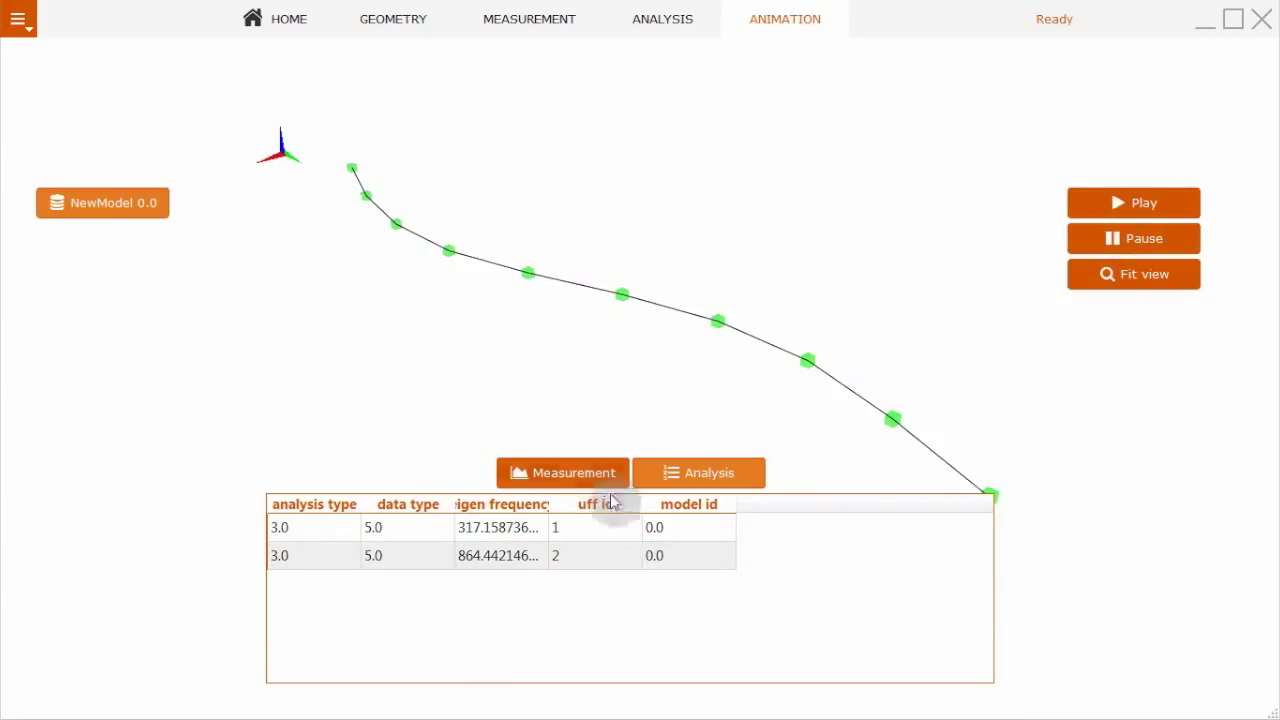